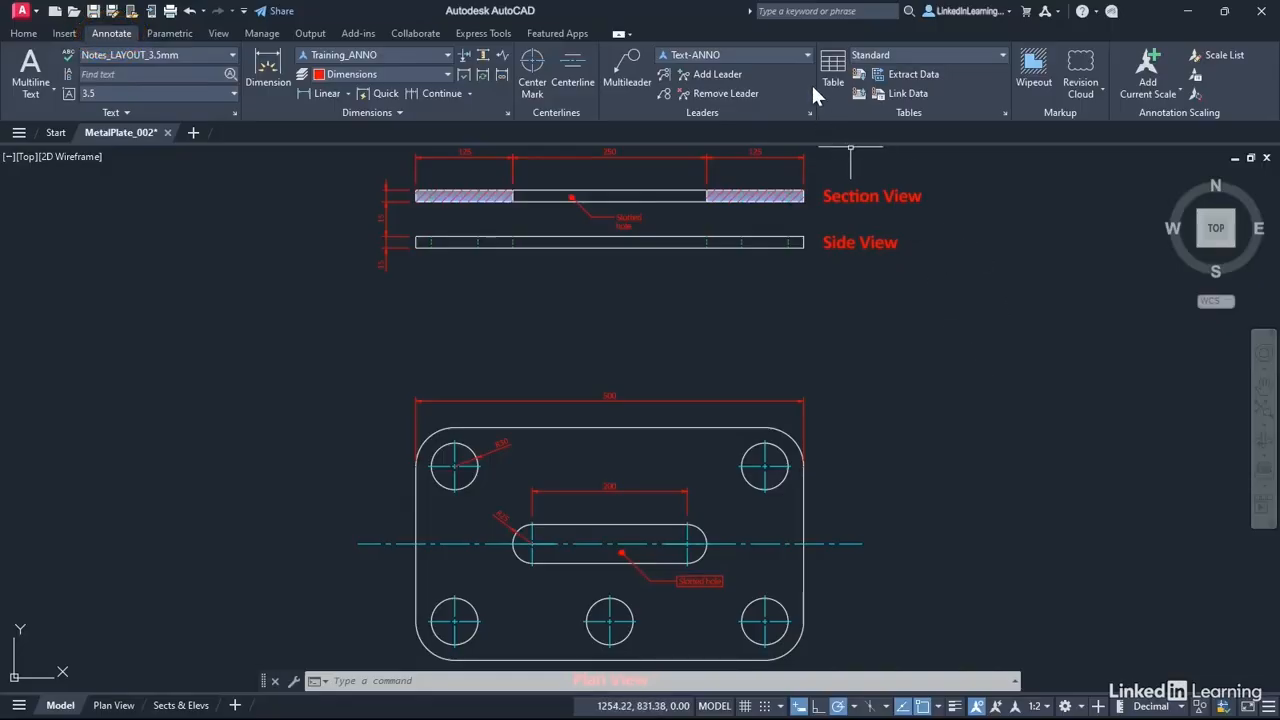
# Step: Create a new table style named Hole Types, starting with the Standard style
pyautogui.click(1005, 113)
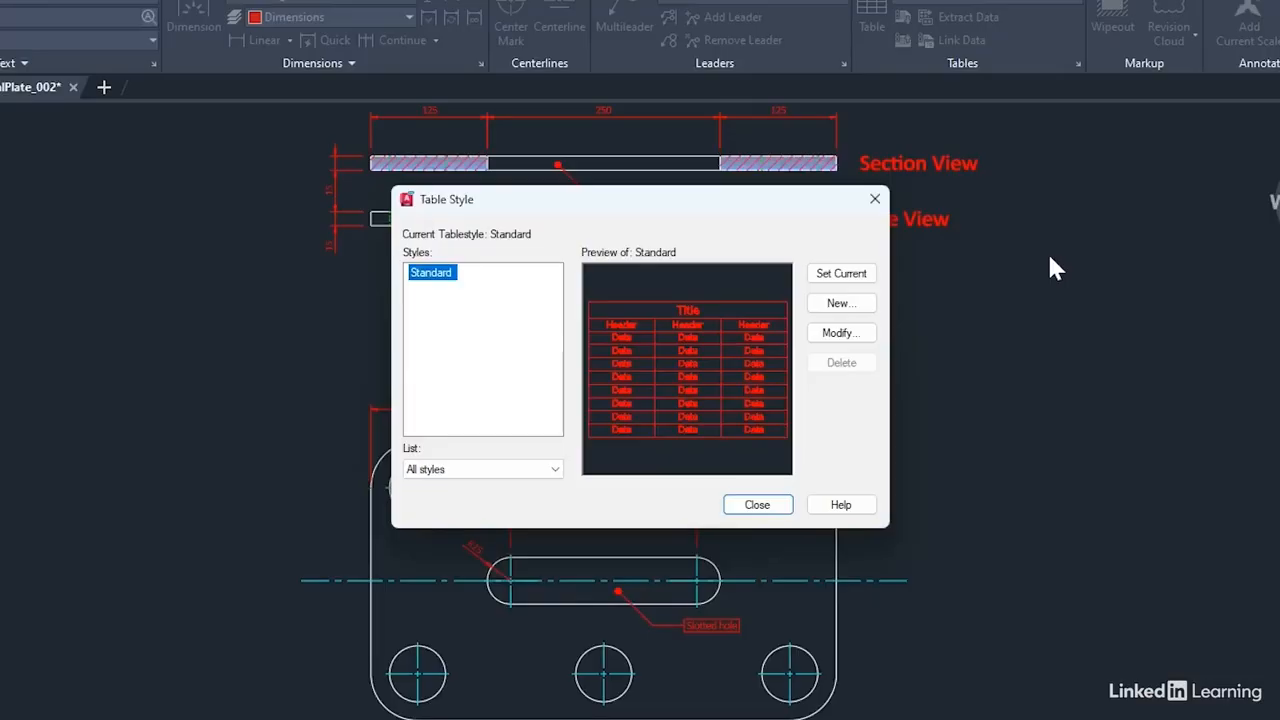
pyautogui.click(845, 308)
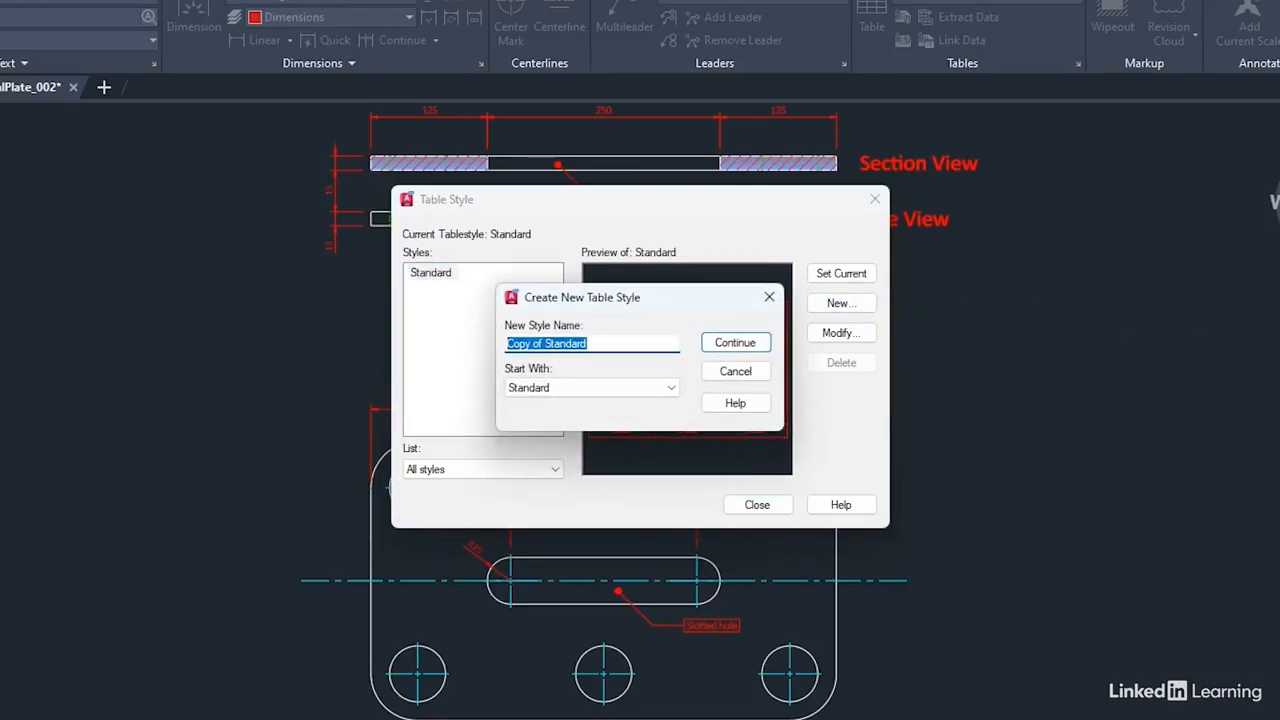
pyautogui.write('Hole')
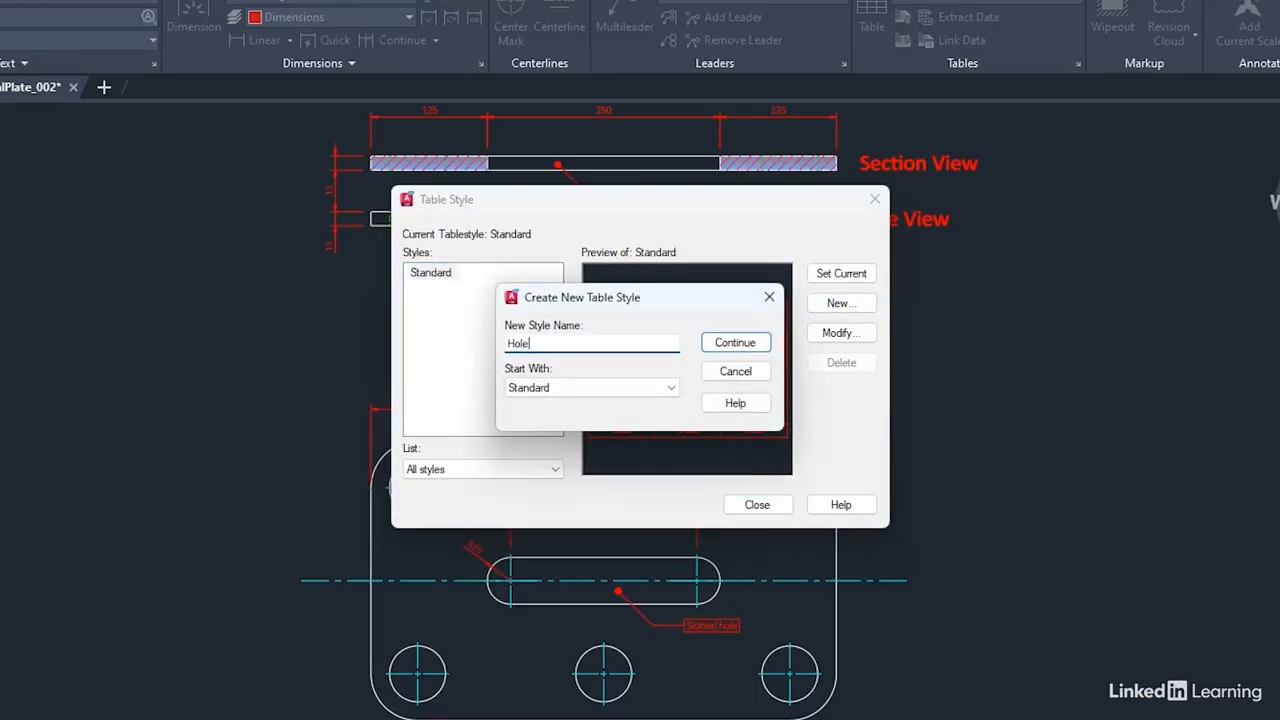
pyautogui.write(' Types')
pyautogui.click(670, 392)
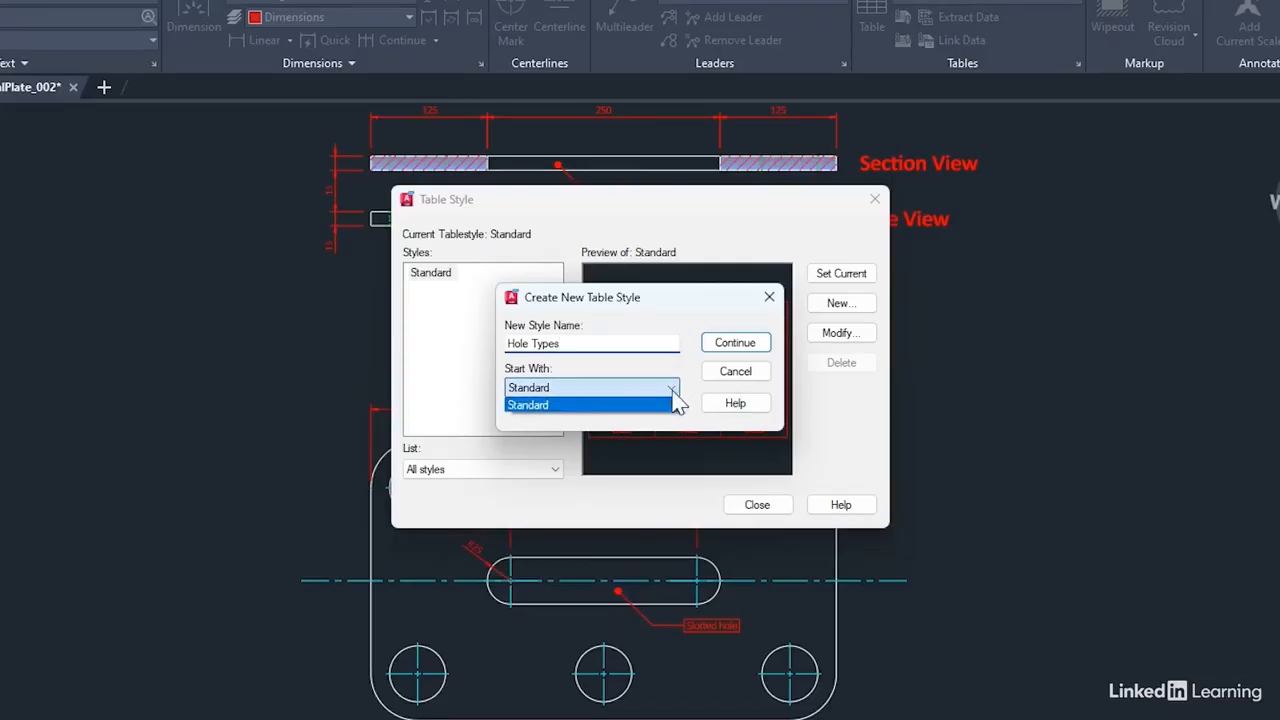
pyautogui.click(582, 405)
pyautogui.click(742, 348)
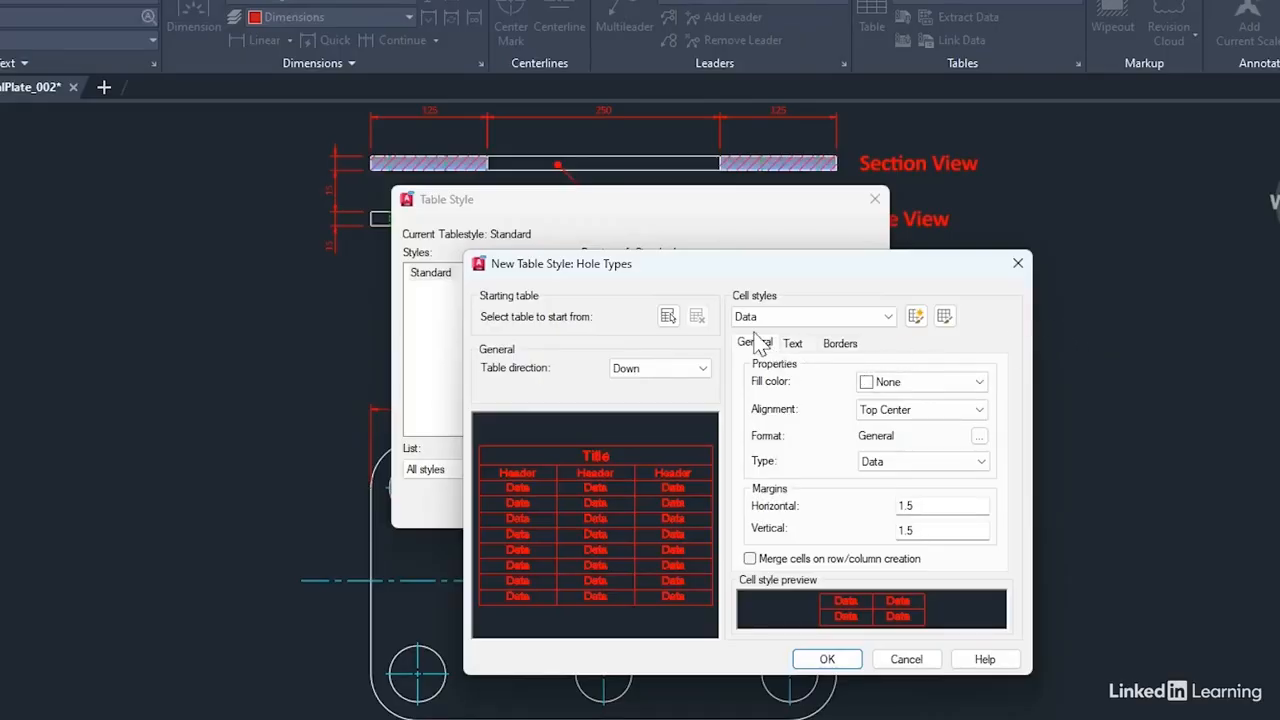
# Step: Give the Title cell style the Dims_MODEL text style and ByLayer text color, and view its border properties
pyautogui.click(890, 317)
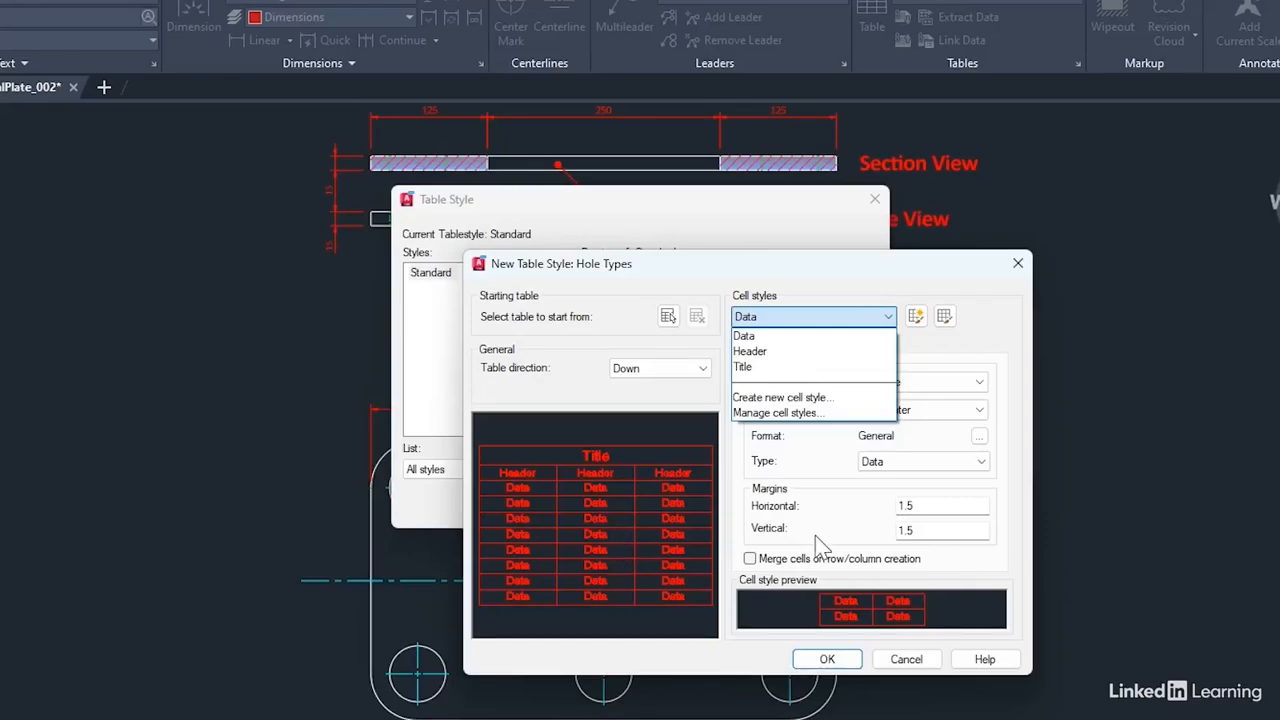
pyautogui.click(745, 366)
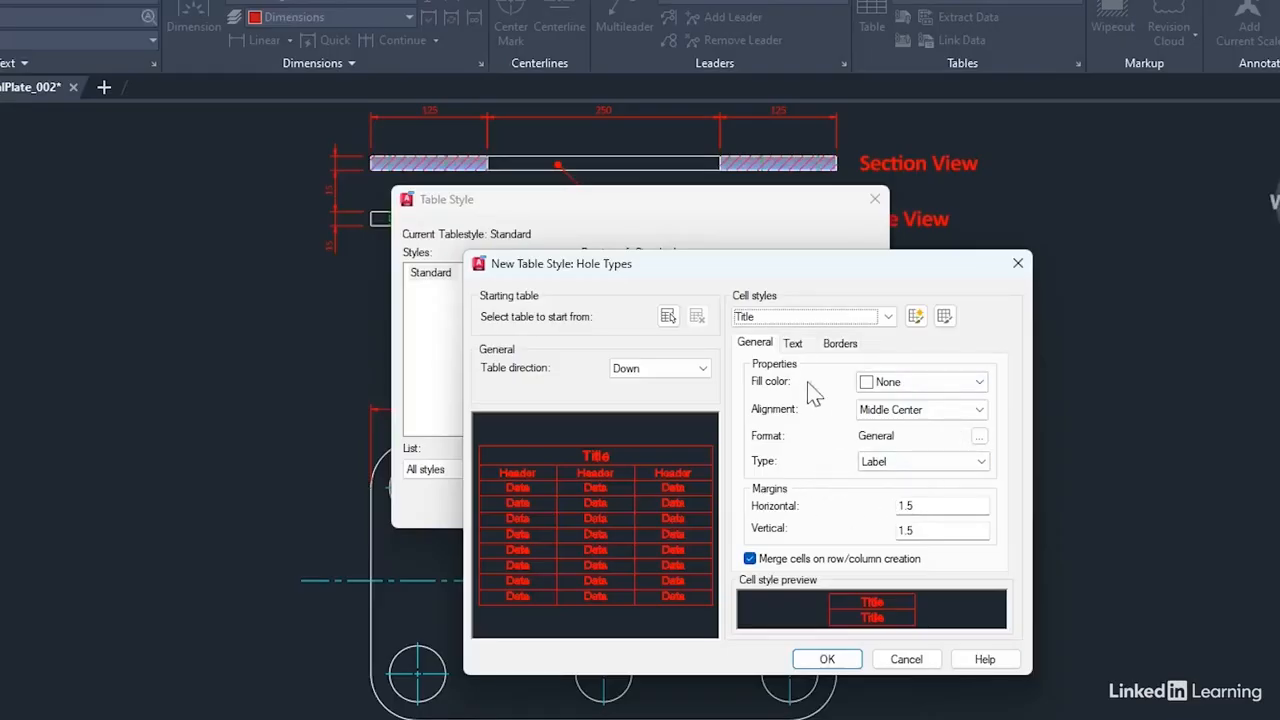
pyautogui.click(796, 345)
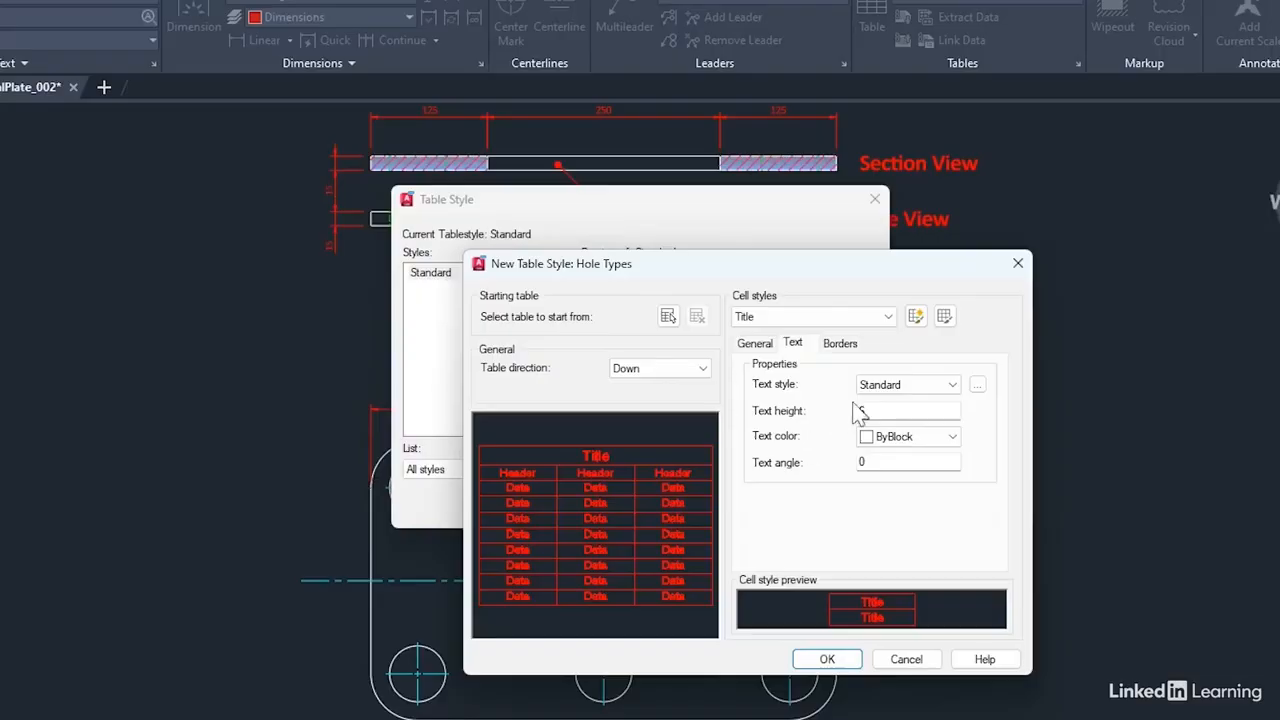
pyautogui.click(954, 386)
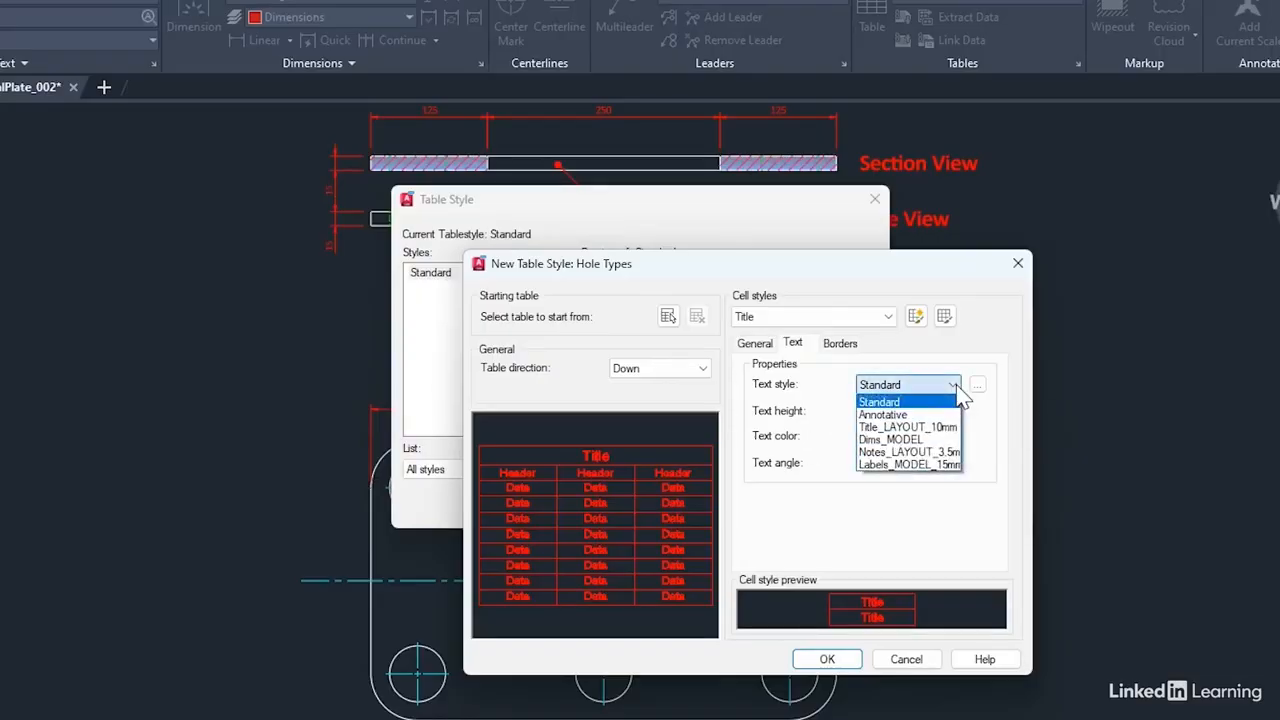
pyautogui.click(911, 440)
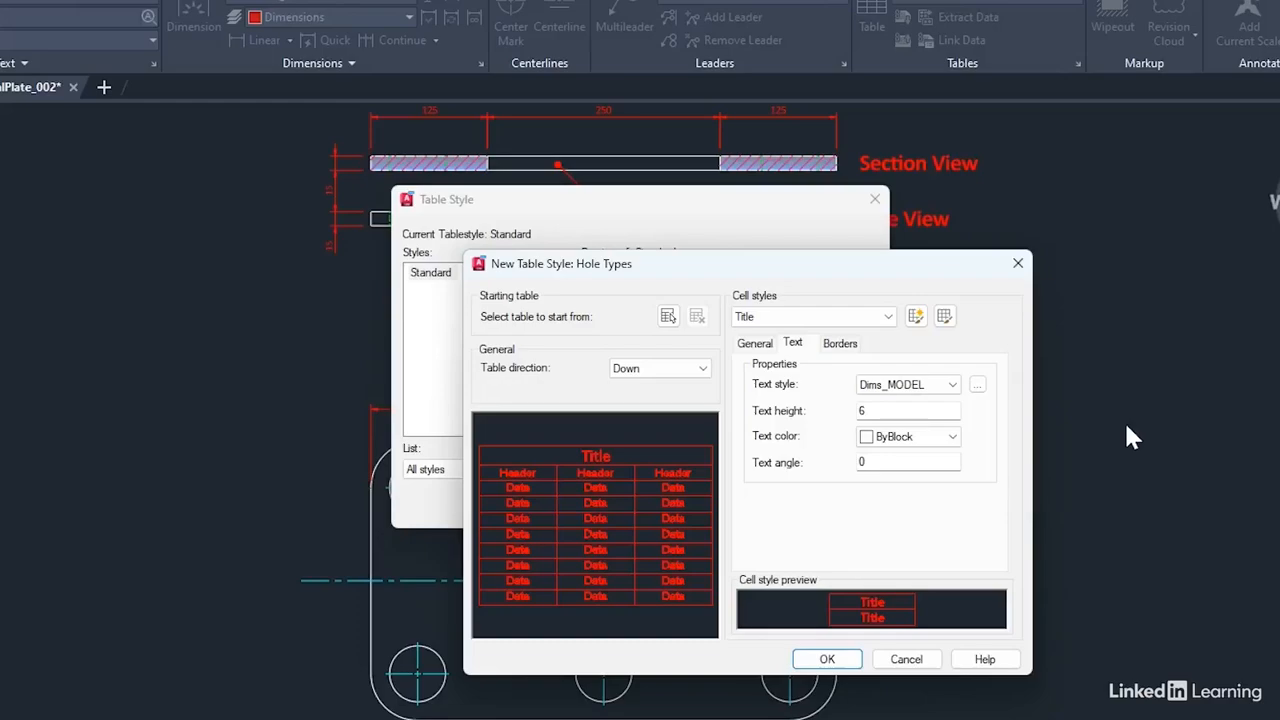
pyautogui.click(905, 437)
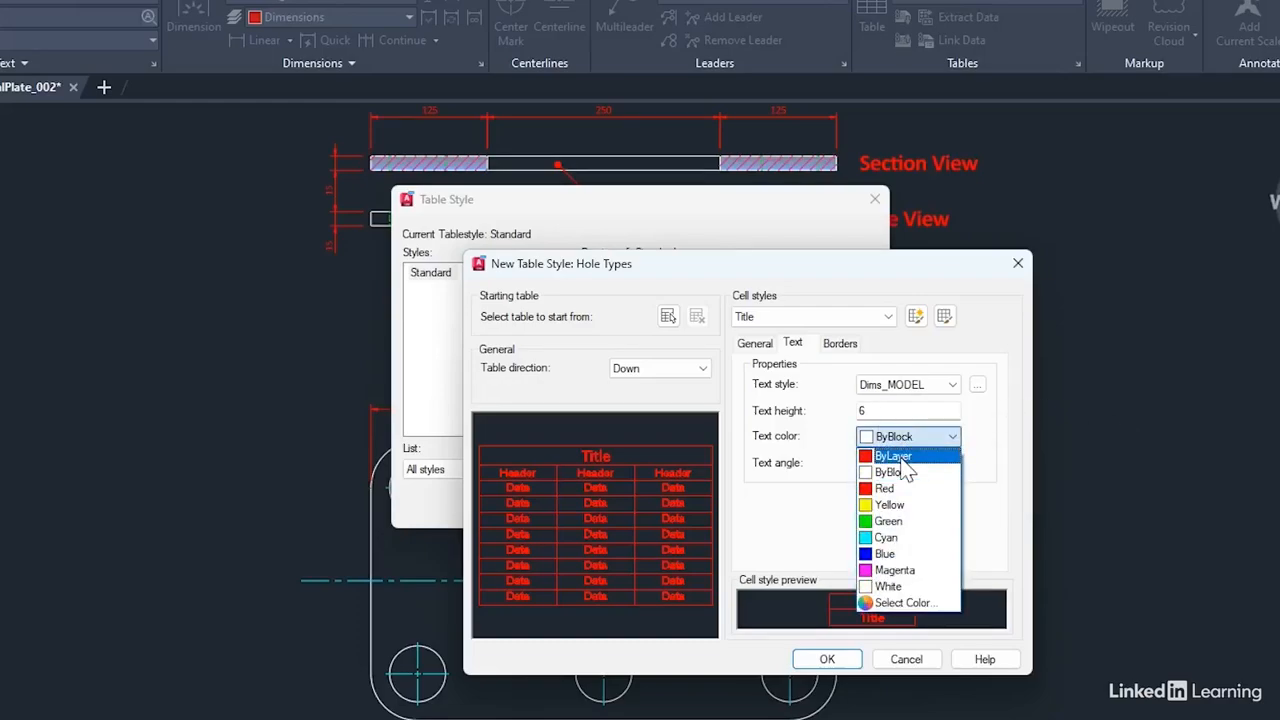
pyautogui.click(903, 458)
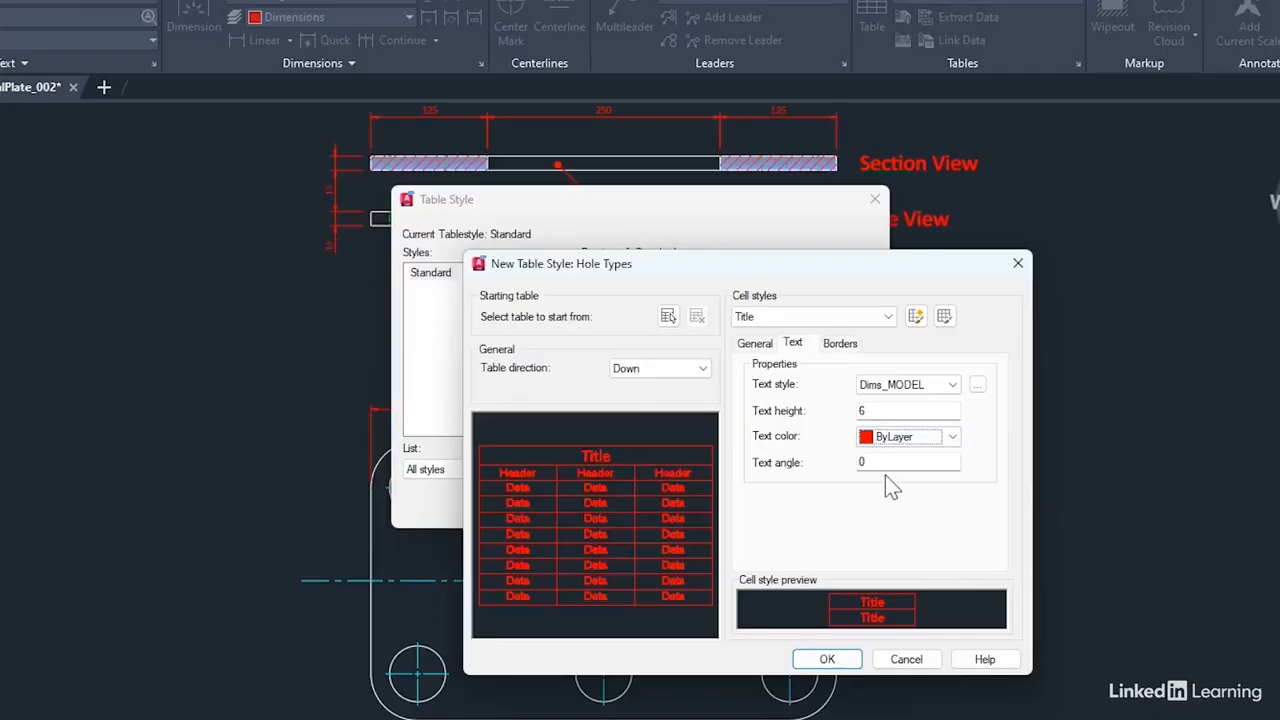
pyautogui.click(843, 343)
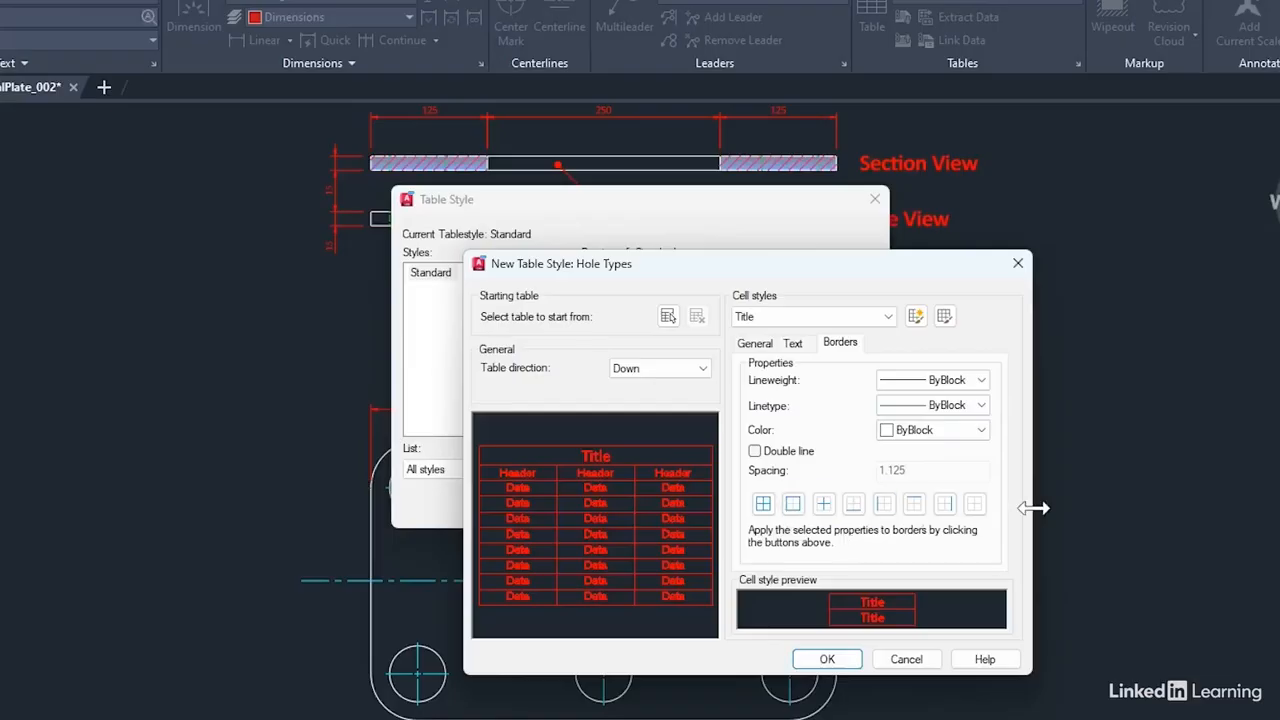
# Step: Format the Header cell style's text with the Dims_MODEL style, a height of 5 and ByLayer color
pyautogui.click(890, 317)
pyautogui.click(760, 351)
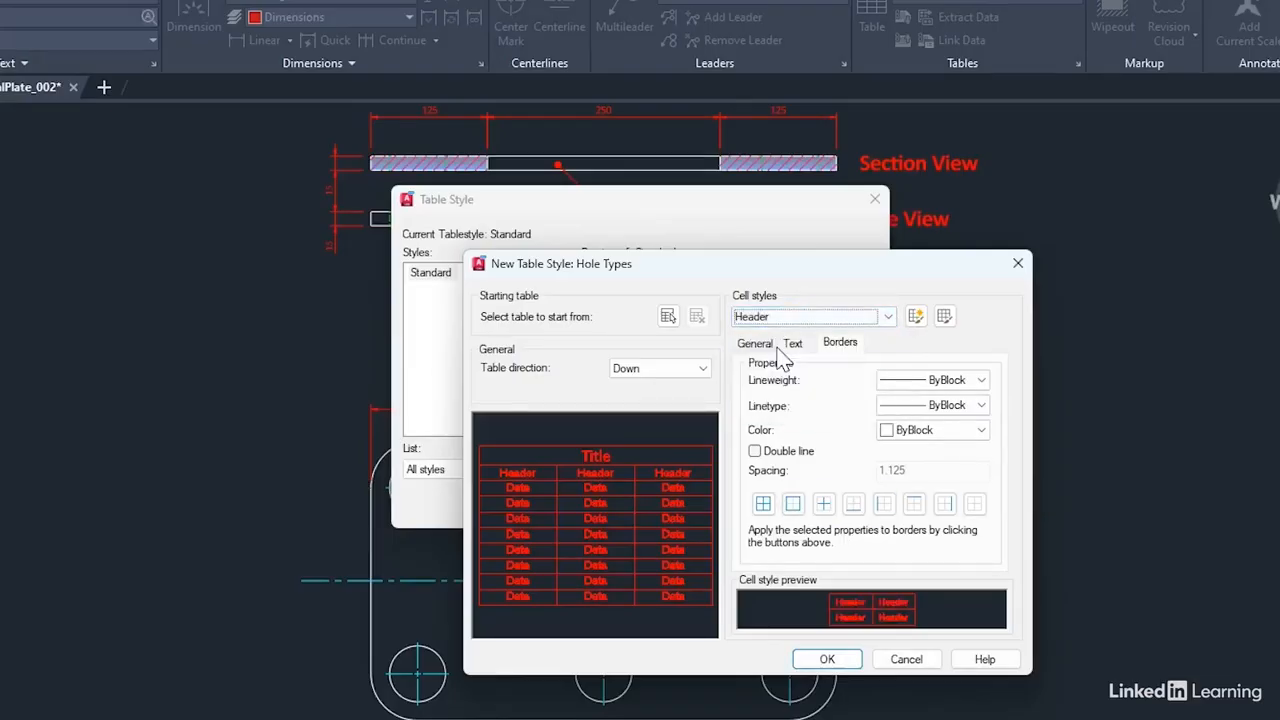
pyautogui.click(803, 346)
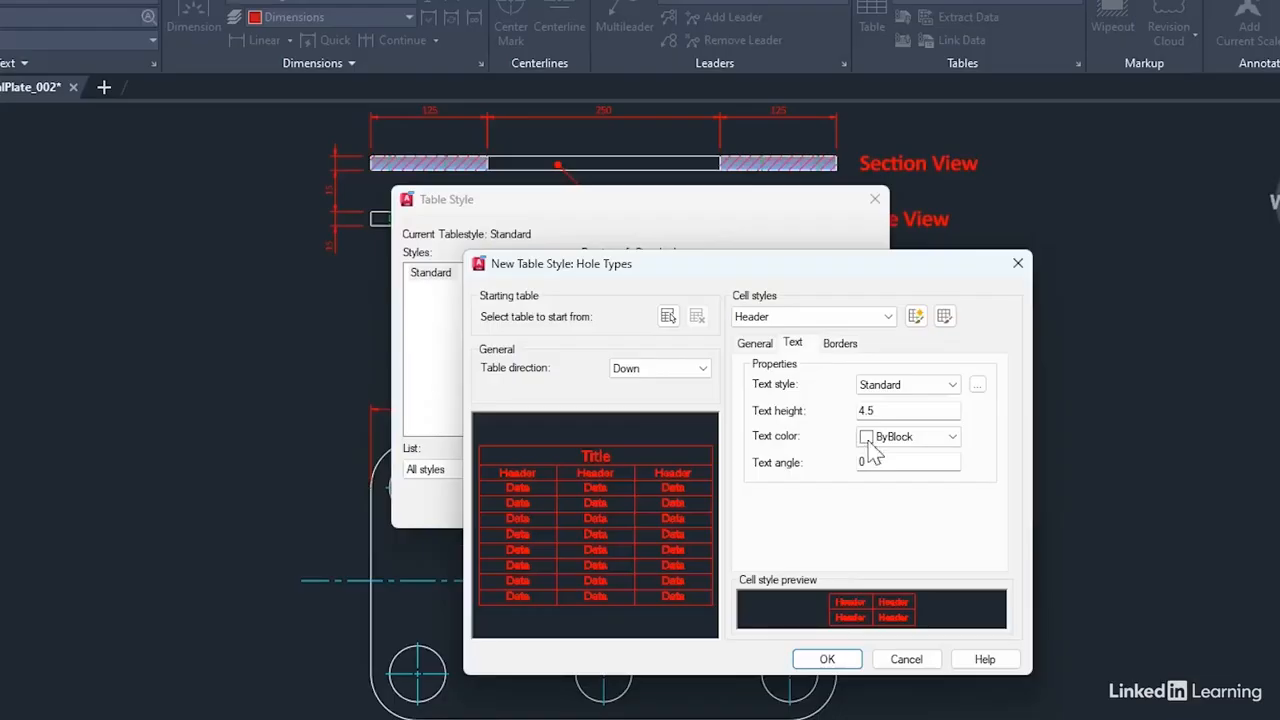
pyautogui.click(955, 385)
pyautogui.click(900, 437)
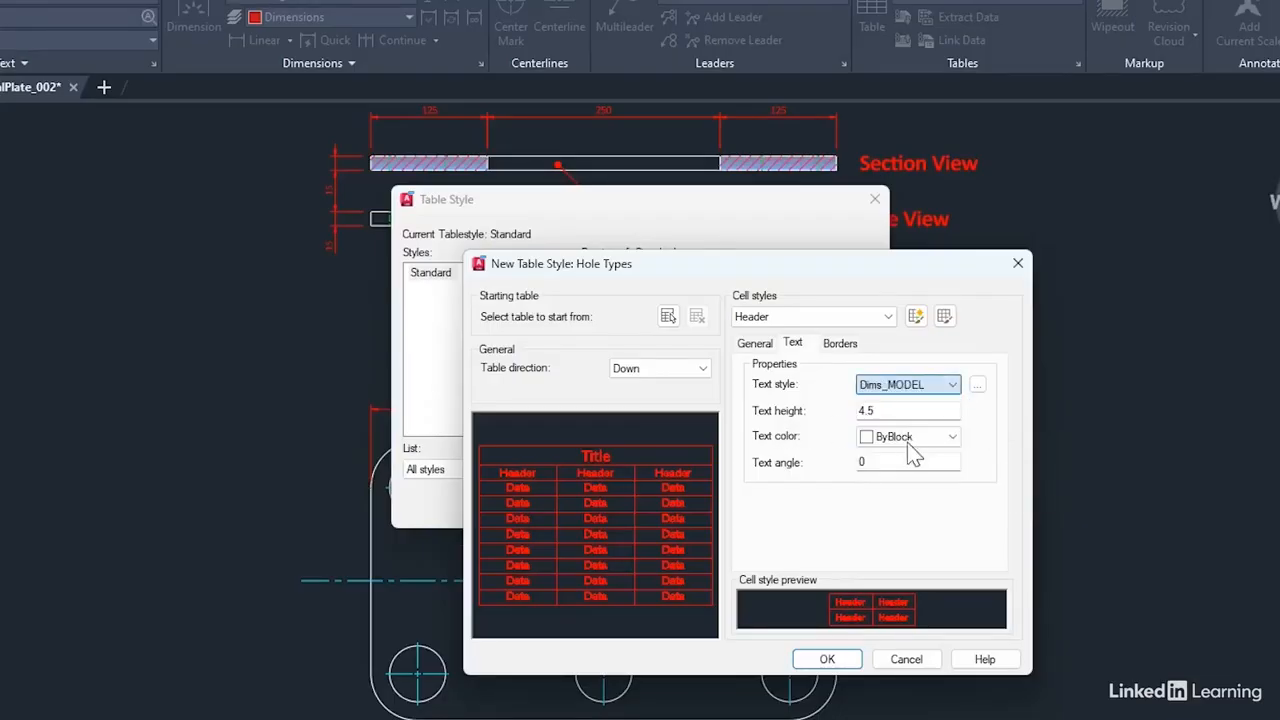
pyautogui.doubleClick(891, 414)
pyautogui.write('5')
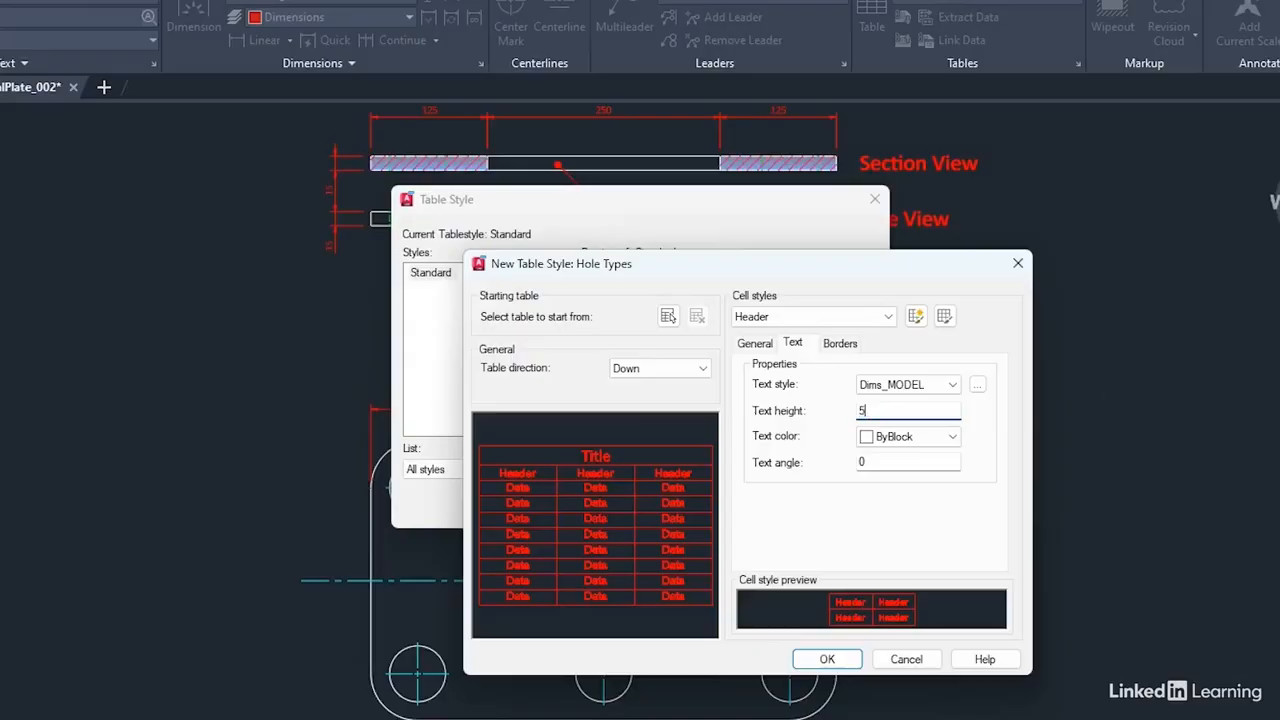
pyautogui.click(928, 437)
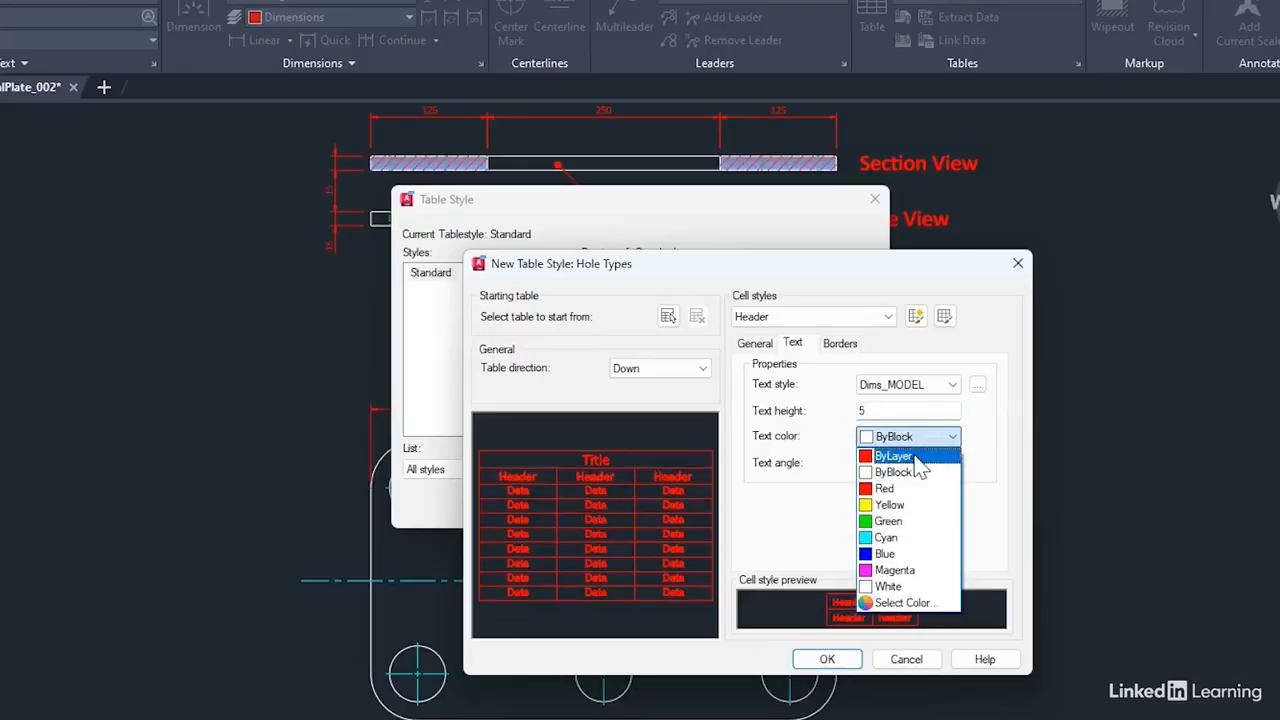
pyautogui.click(906, 451)
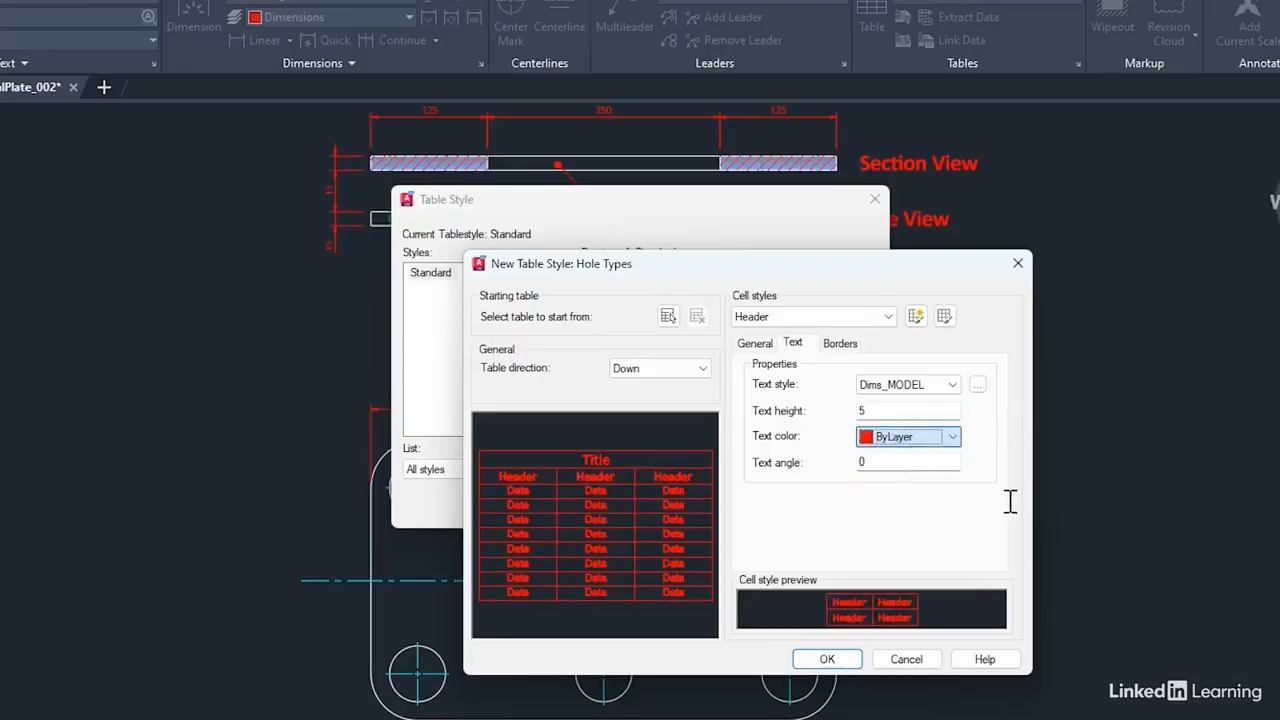
pyautogui.click(832, 347)
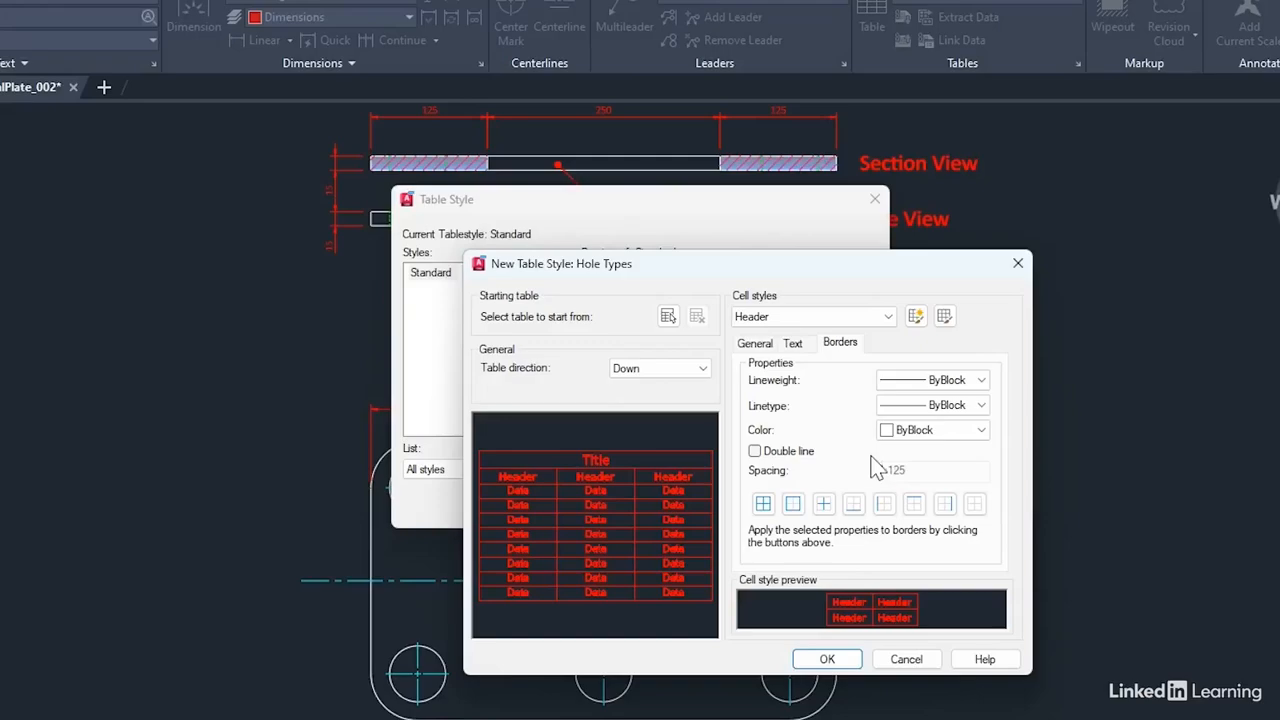
# Step: Format the Data cell style's text with the Dims_MODEL style, a height of 4 and ByLayer color
pyautogui.click(887, 316)
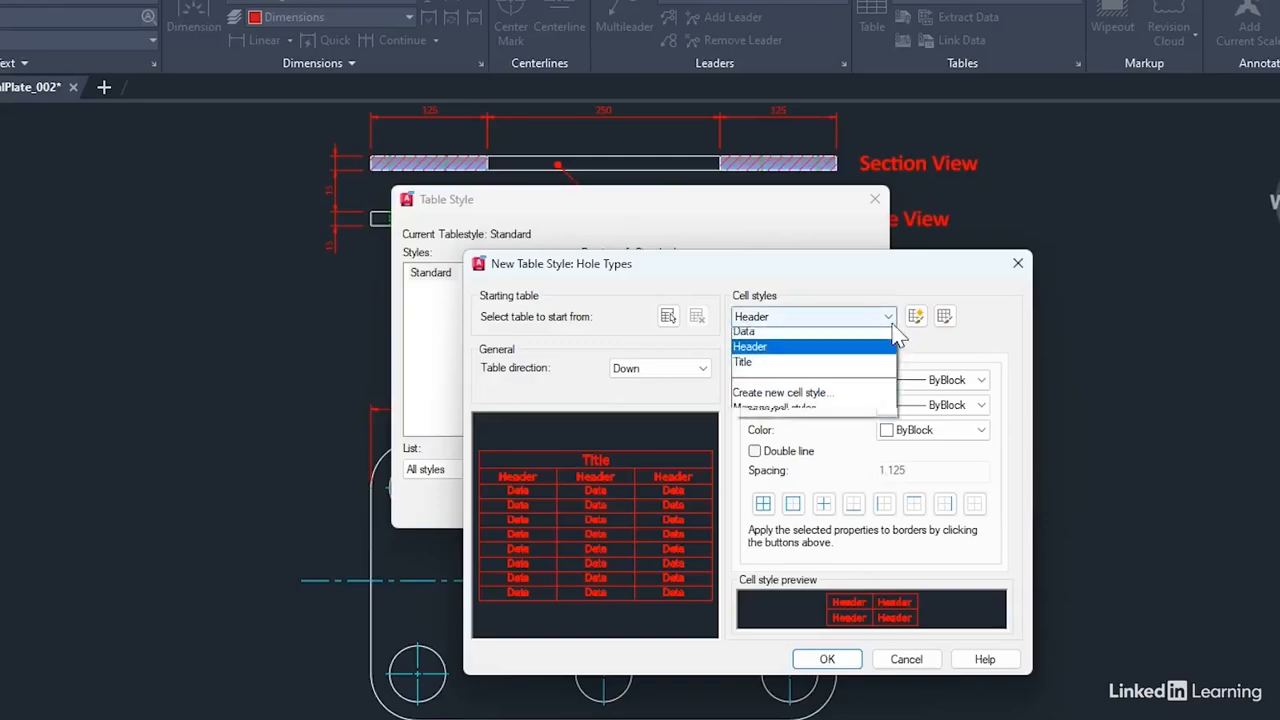
pyautogui.click(806, 335)
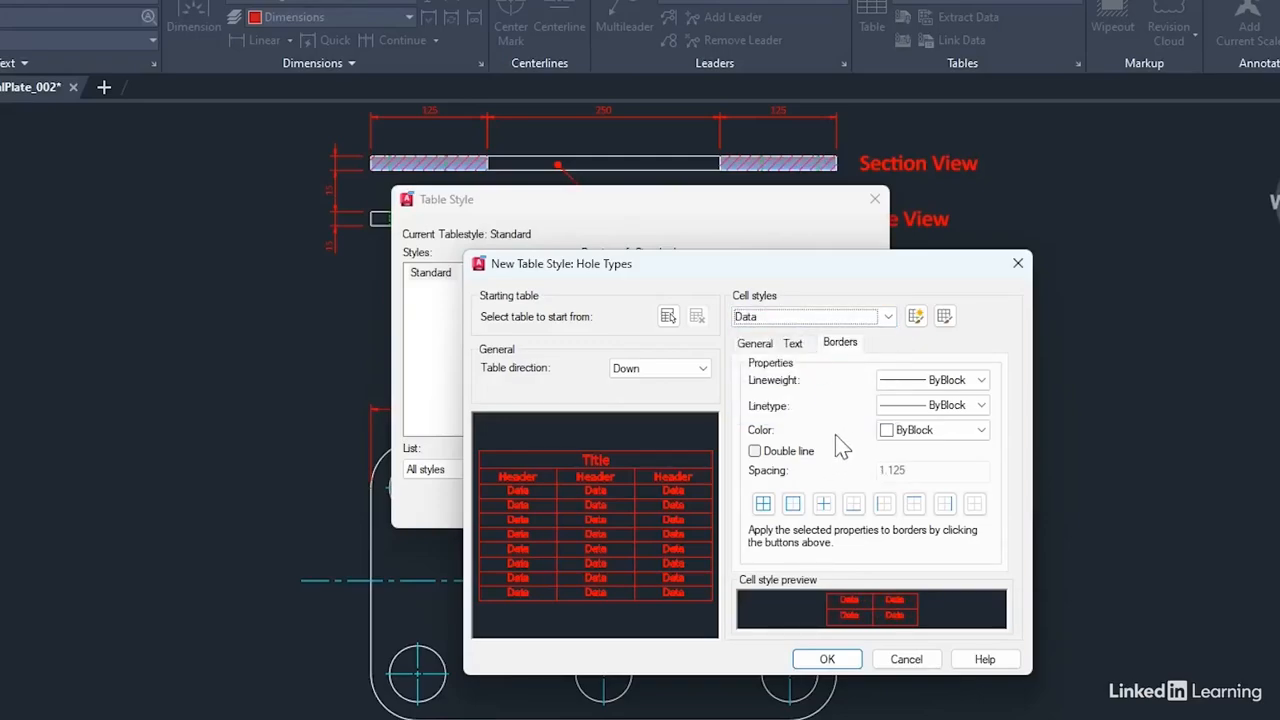
pyautogui.click(795, 346)
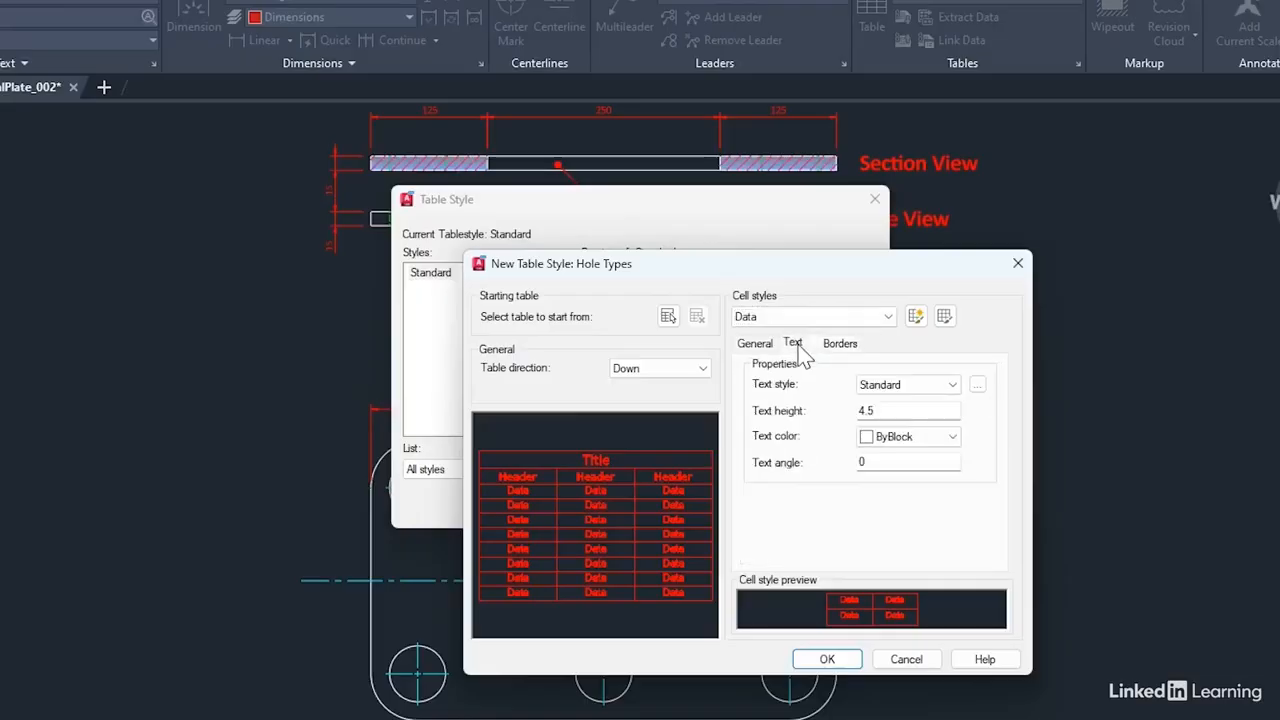
pyautogui.click(920, 388)
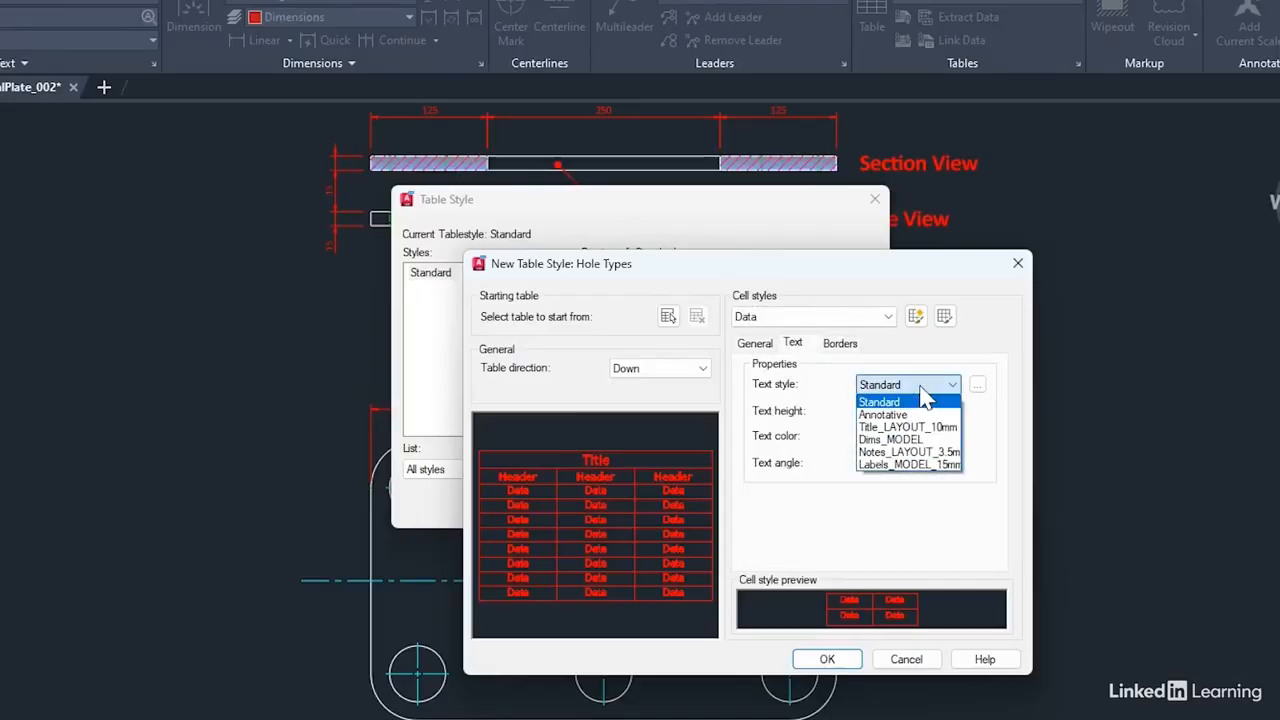
pyautogui.click(906, 442)
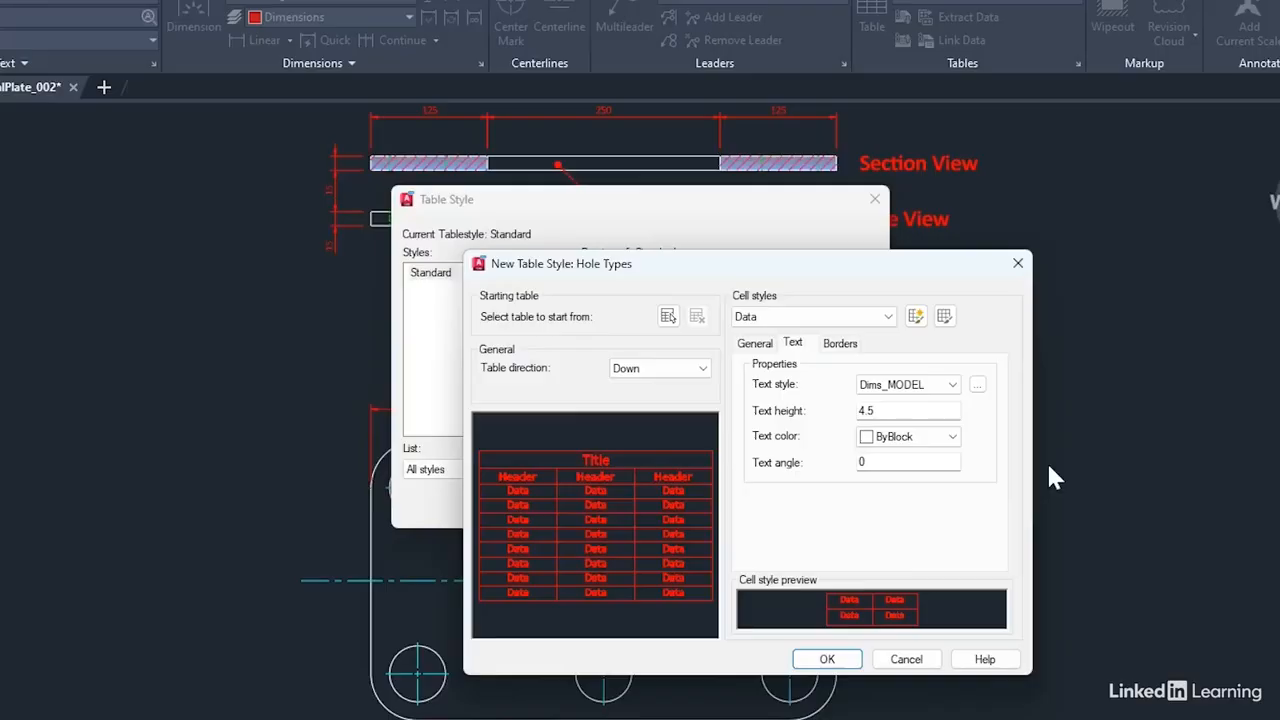
pyautogui.click(890, 412)
pyautogui.doubleClick(890, 412)
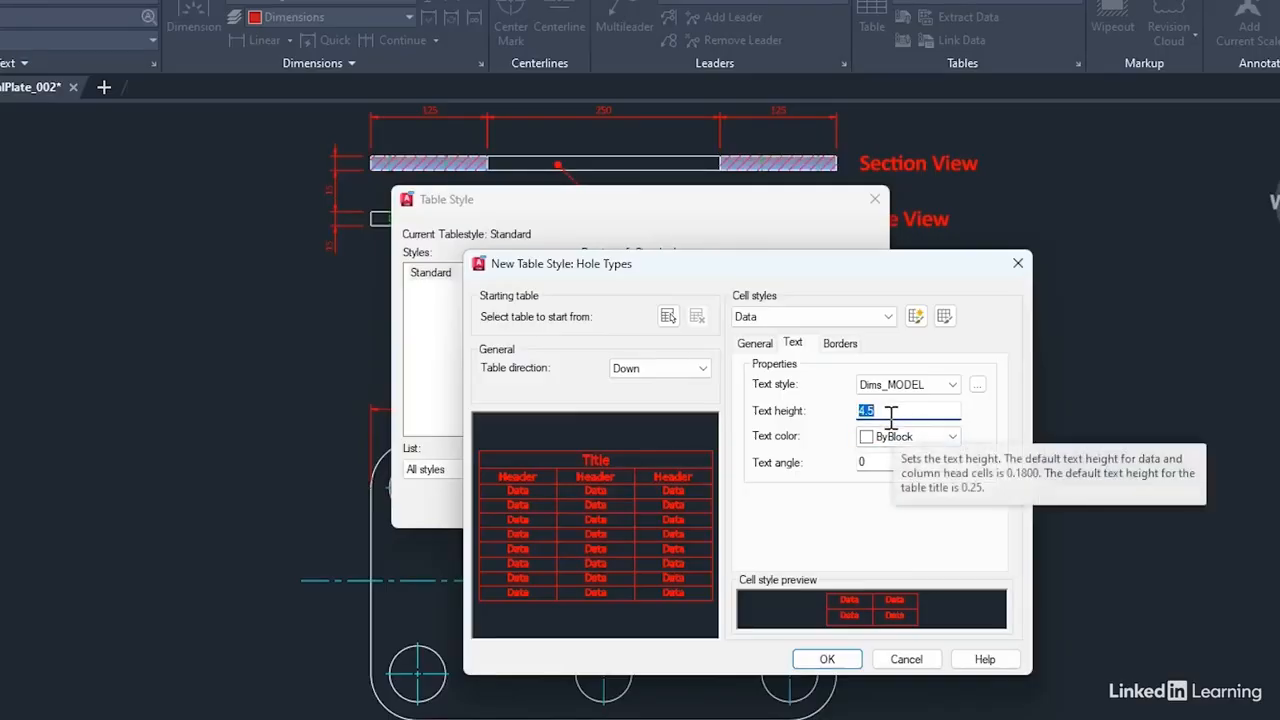
pyautogui.write('4')
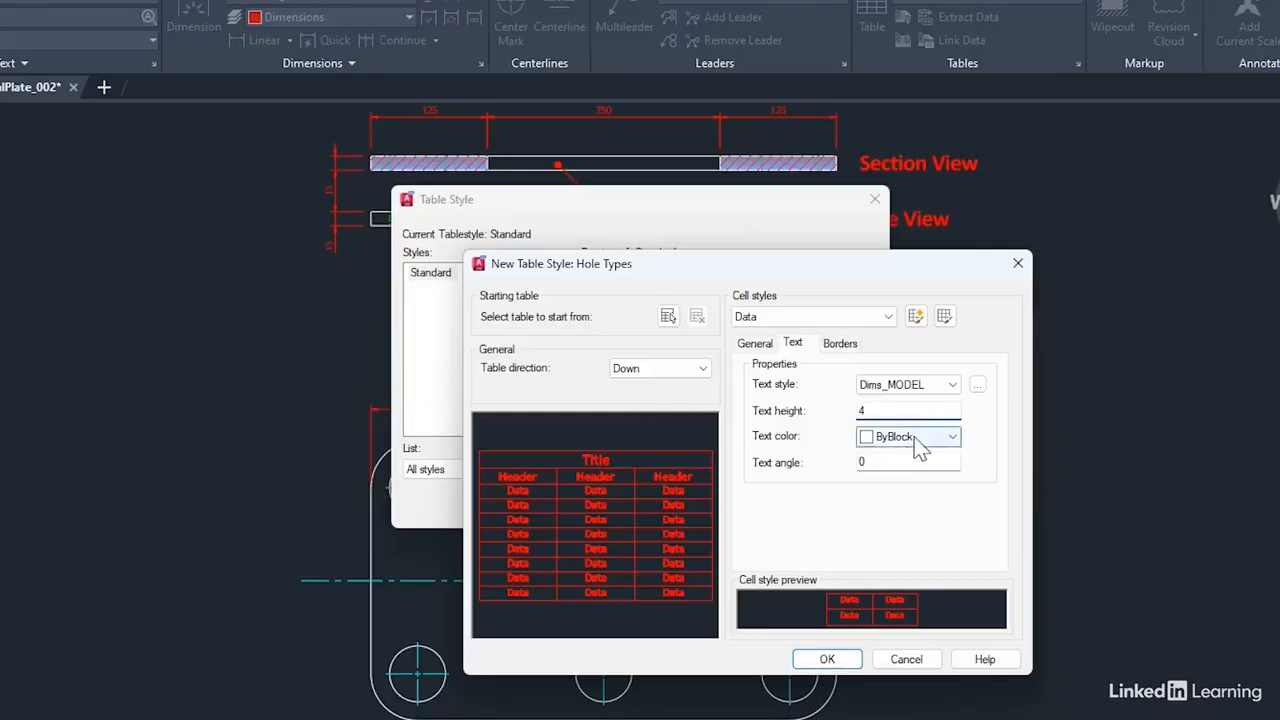
pyautogui.click(918, 449)
pyautogui.click(906, 458)
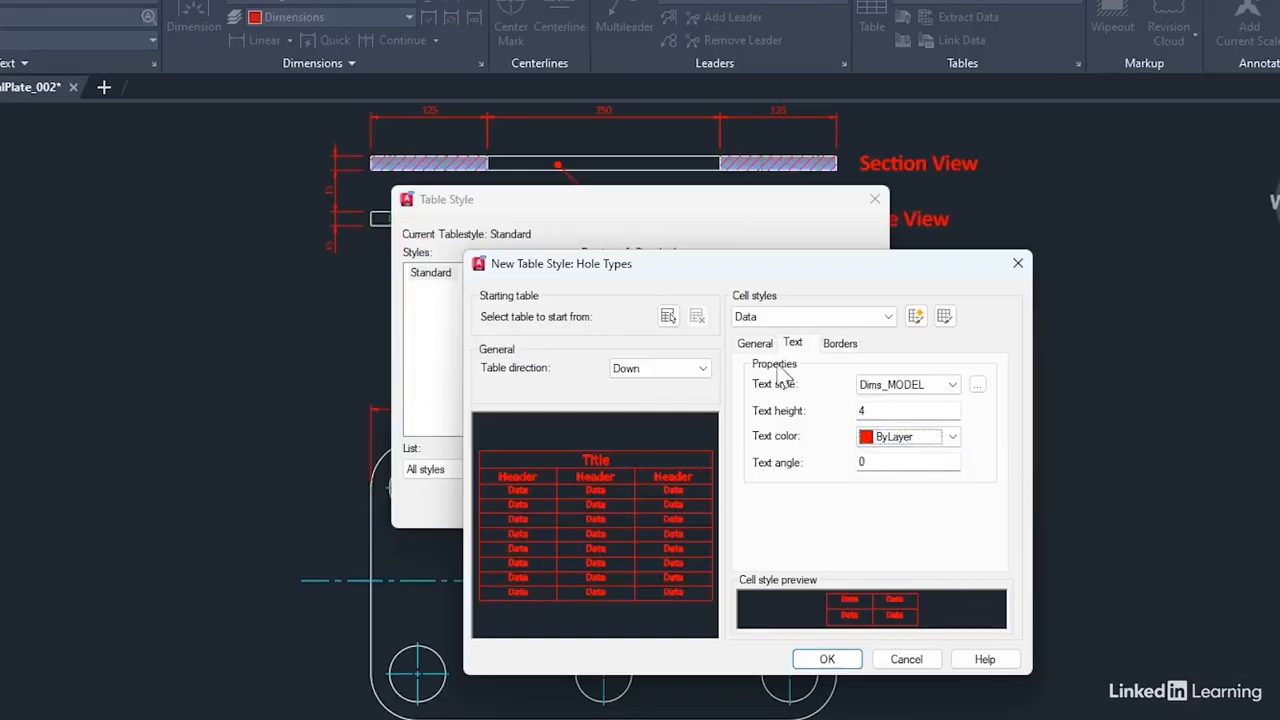
# Step: Align the Data cells Middle Center, keep their type as Data, and save the new table style
pyautogui.click(758, 344)
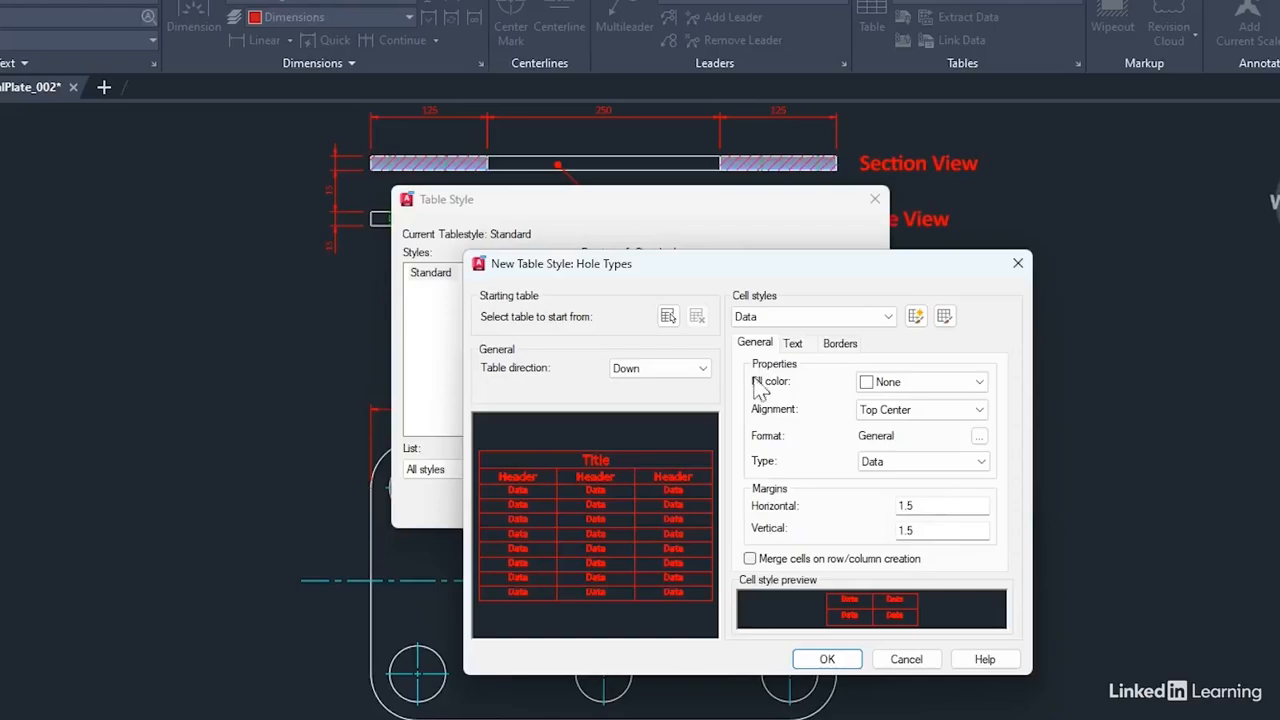
pyautogui.click(928, 414)
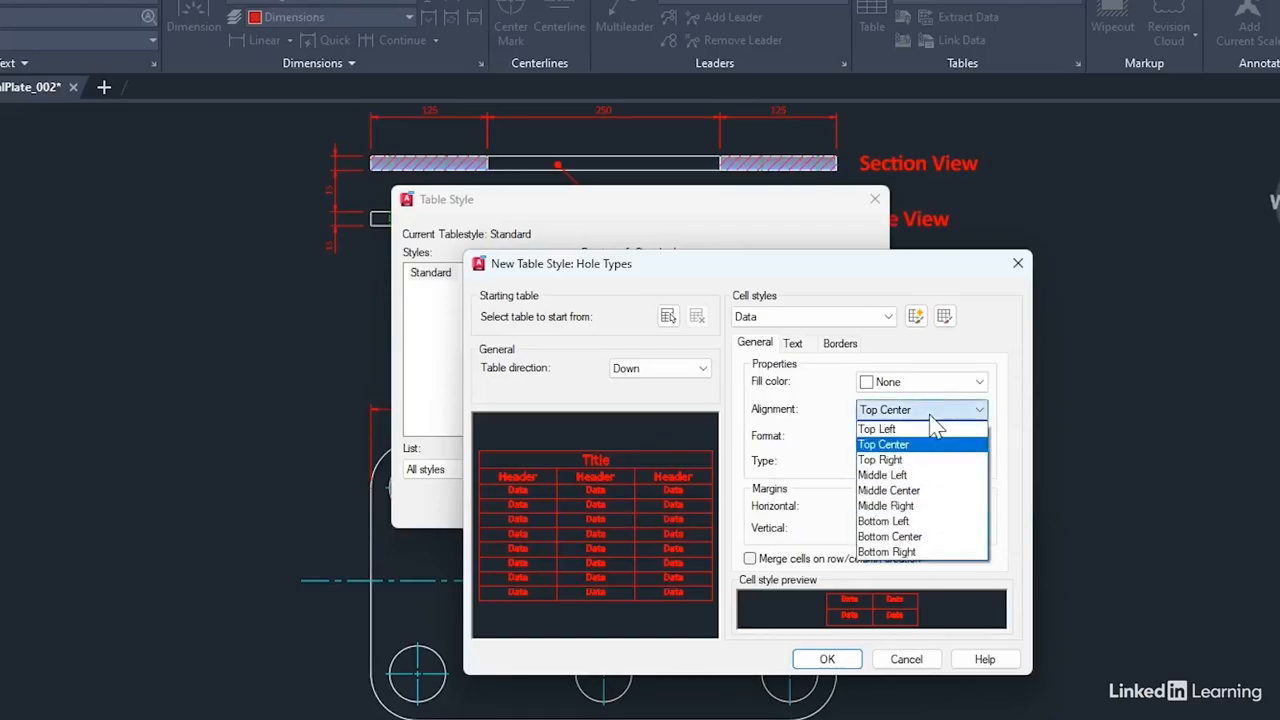
pyautogui.click(878, 486)
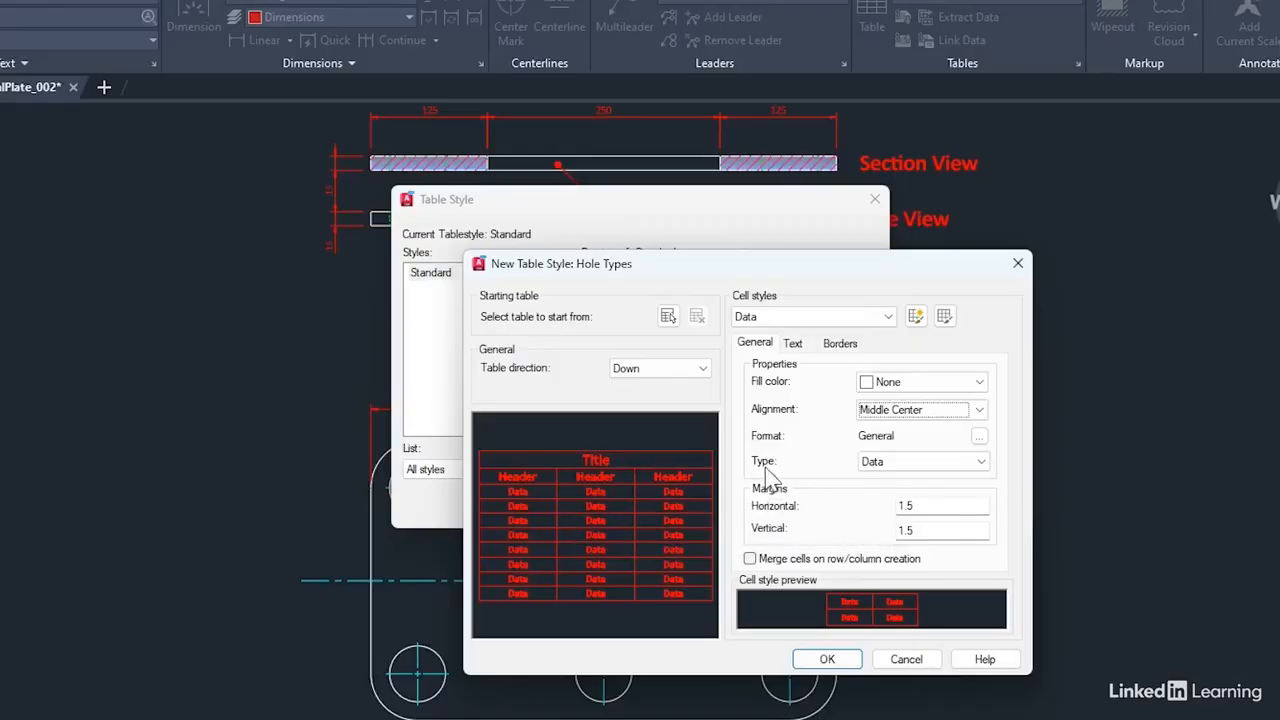
pyautogui.click(982, 462)
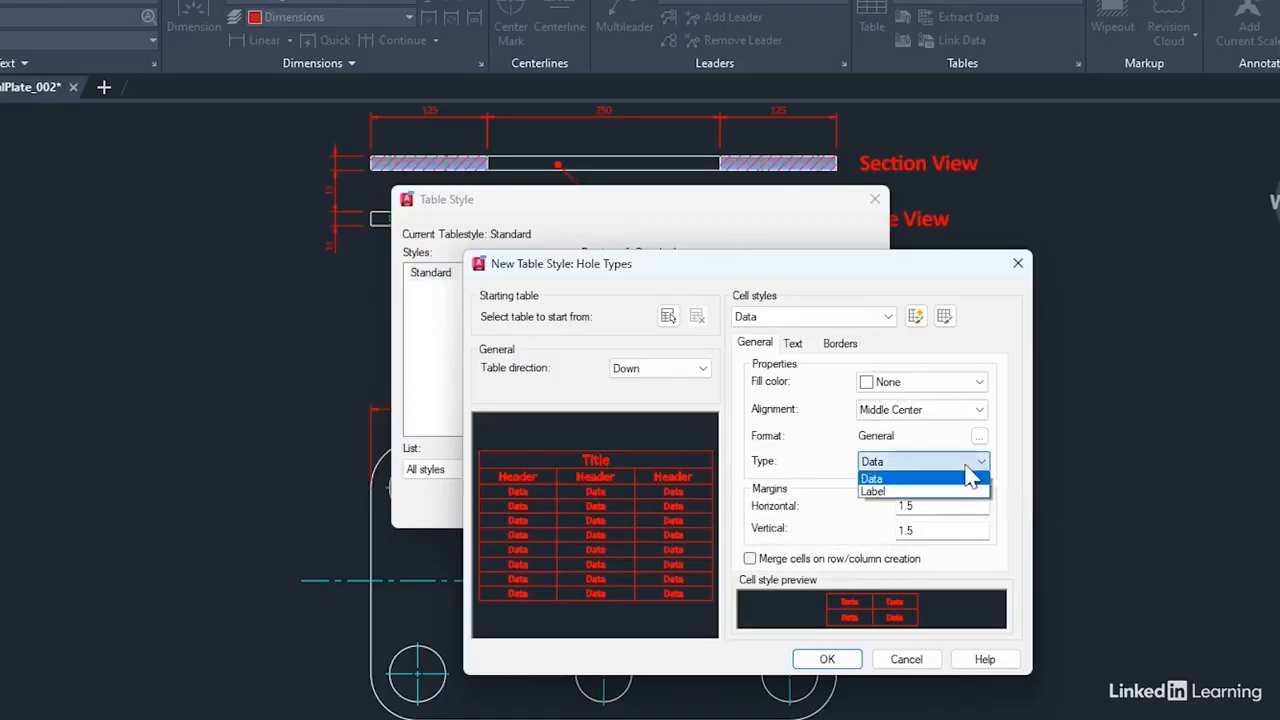
pyautogui.click(897, 478)
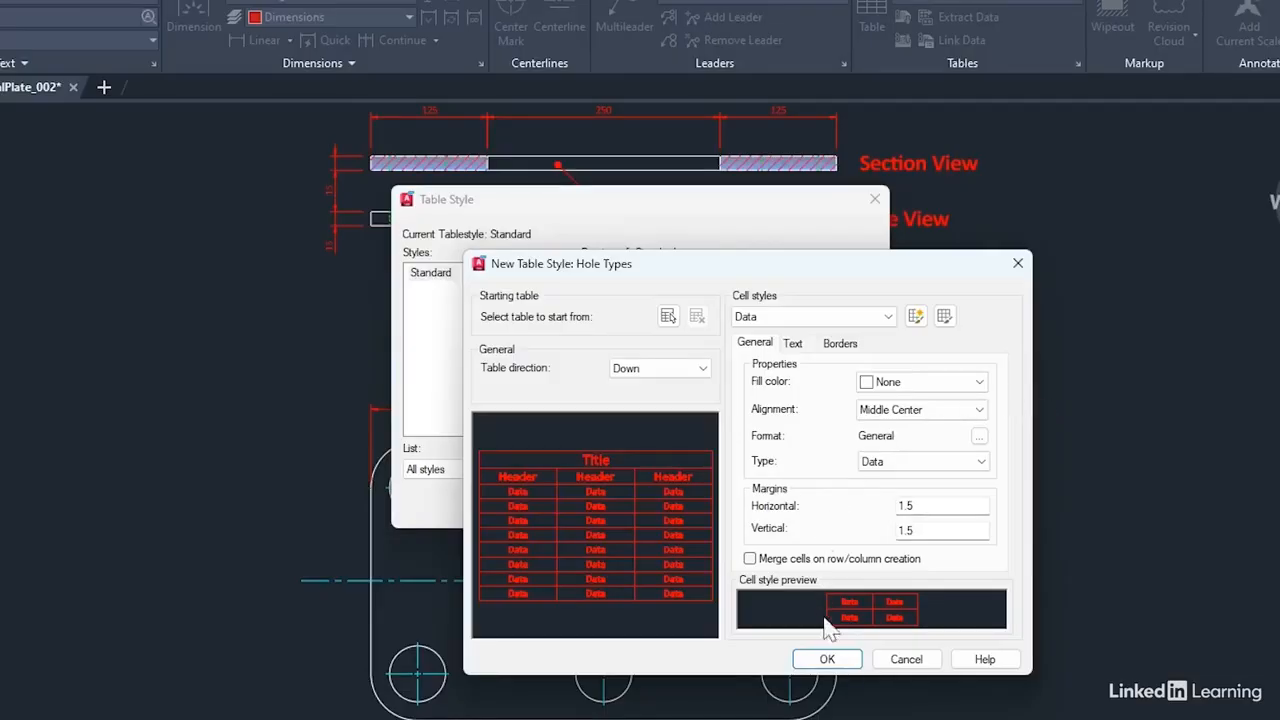
pyautogui.click(827, 659)
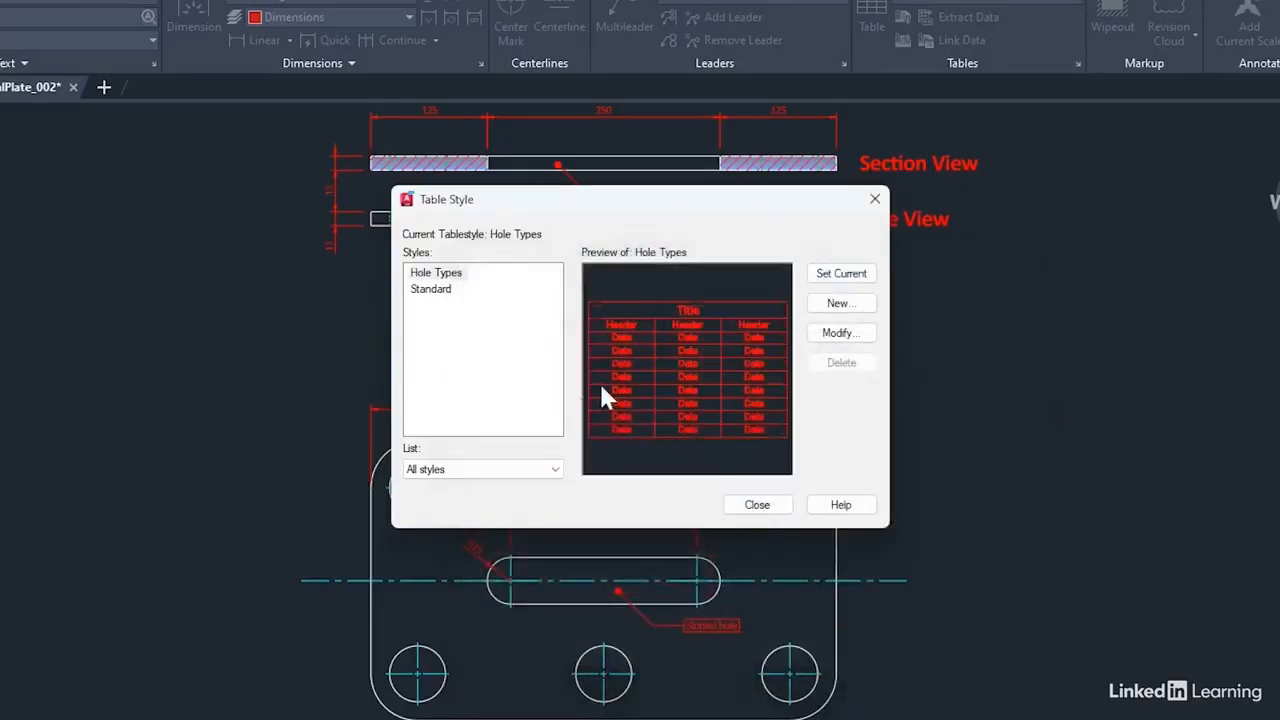
# Step: Make Hole Types the current table style for the drawing
pyautogui.click(443, 279)
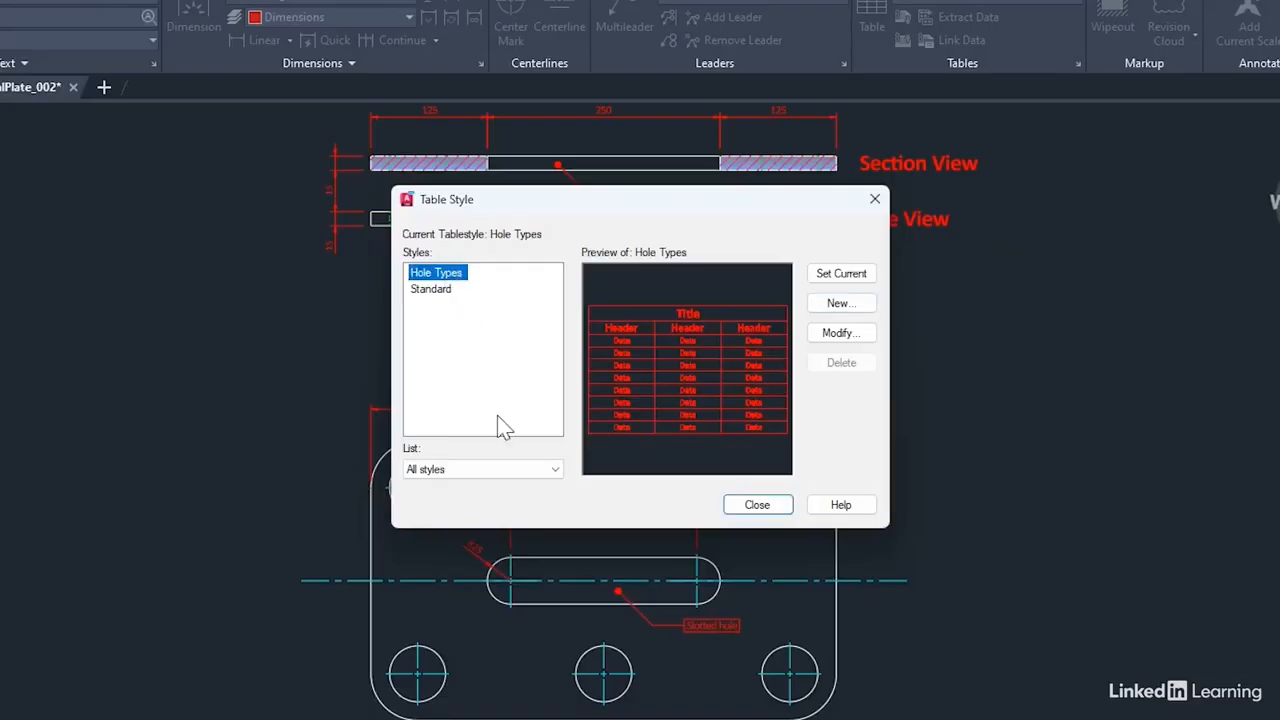
pyautogui.click(826, 277)
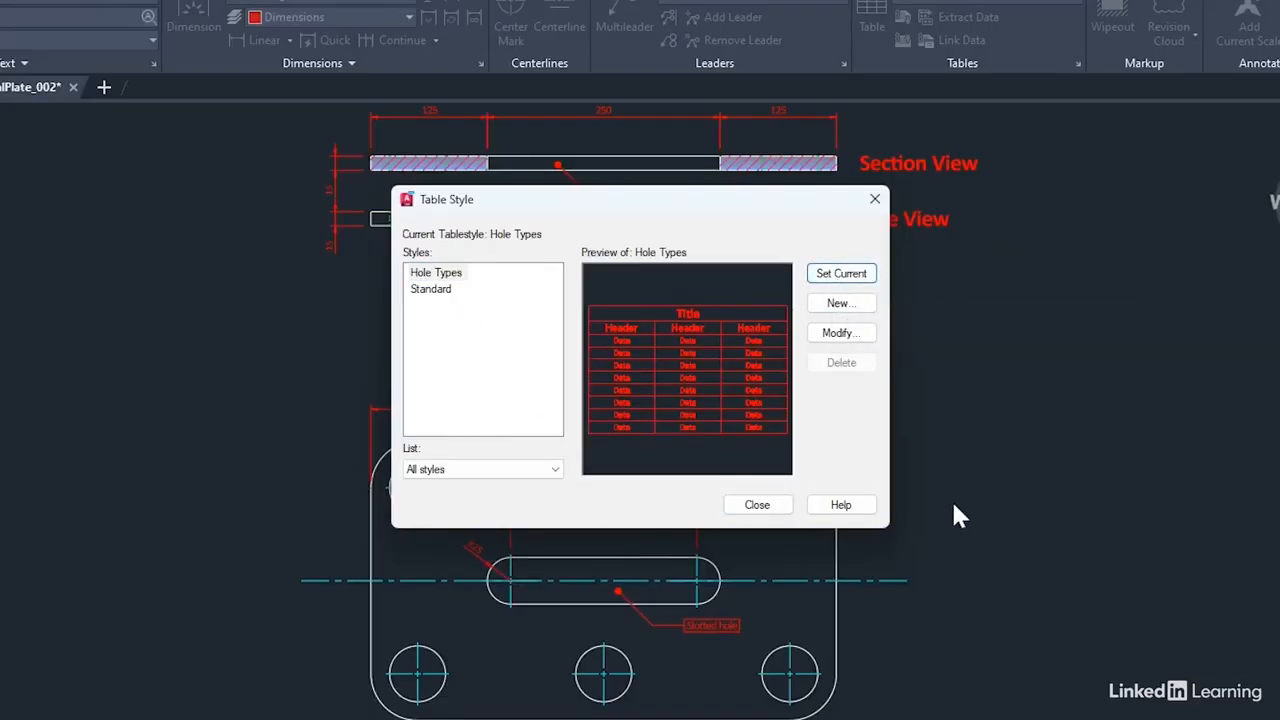
pyautogui.click(762, 507)
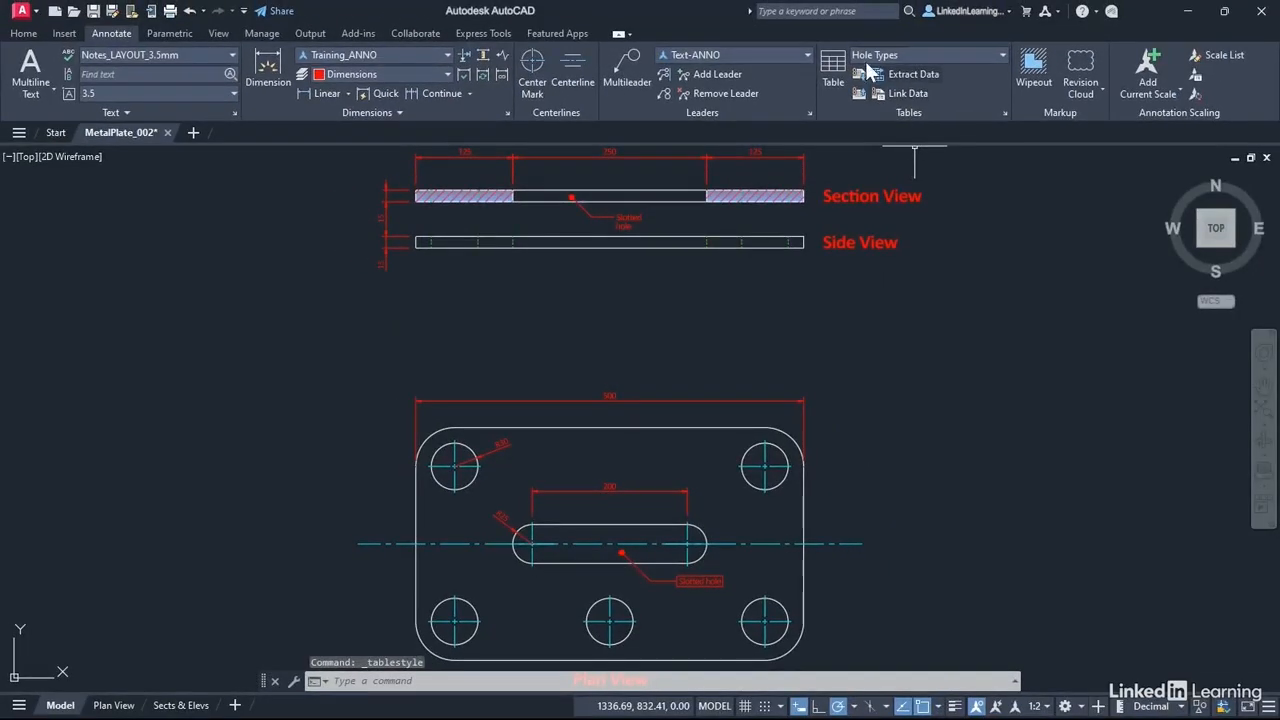
pyautogui.click(1002, 56)
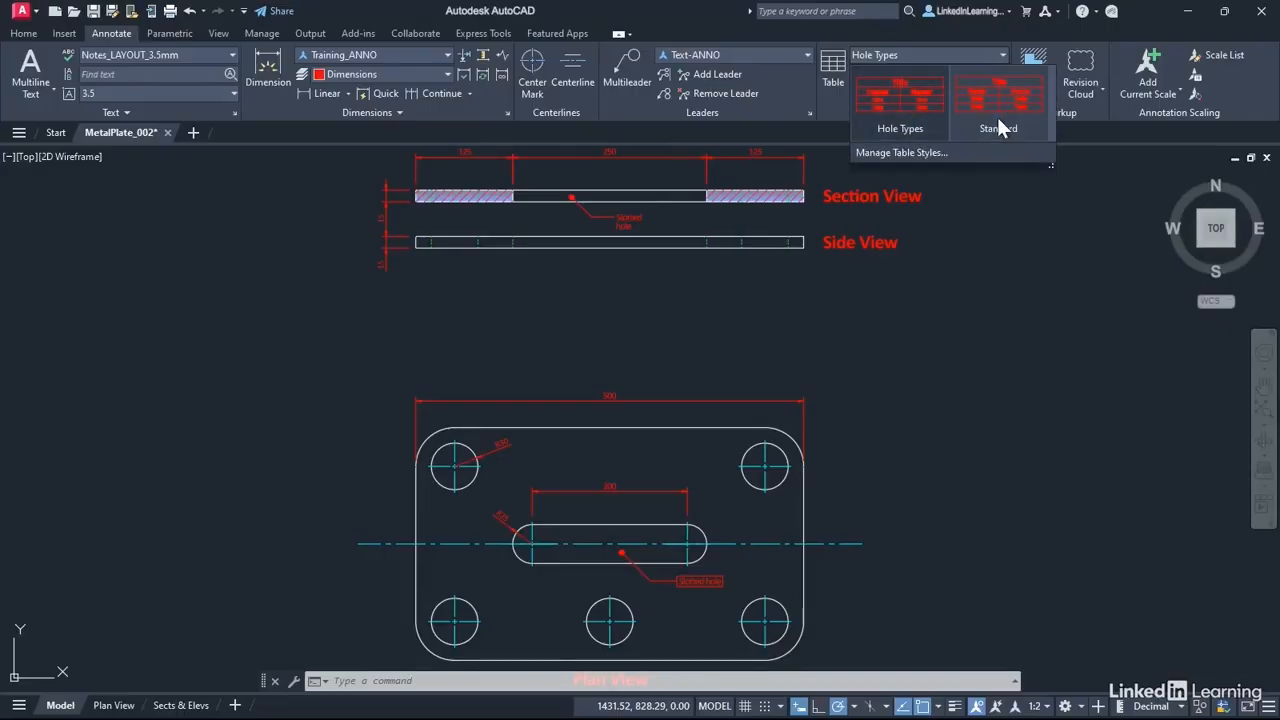
pyautogui.click(911, 127)
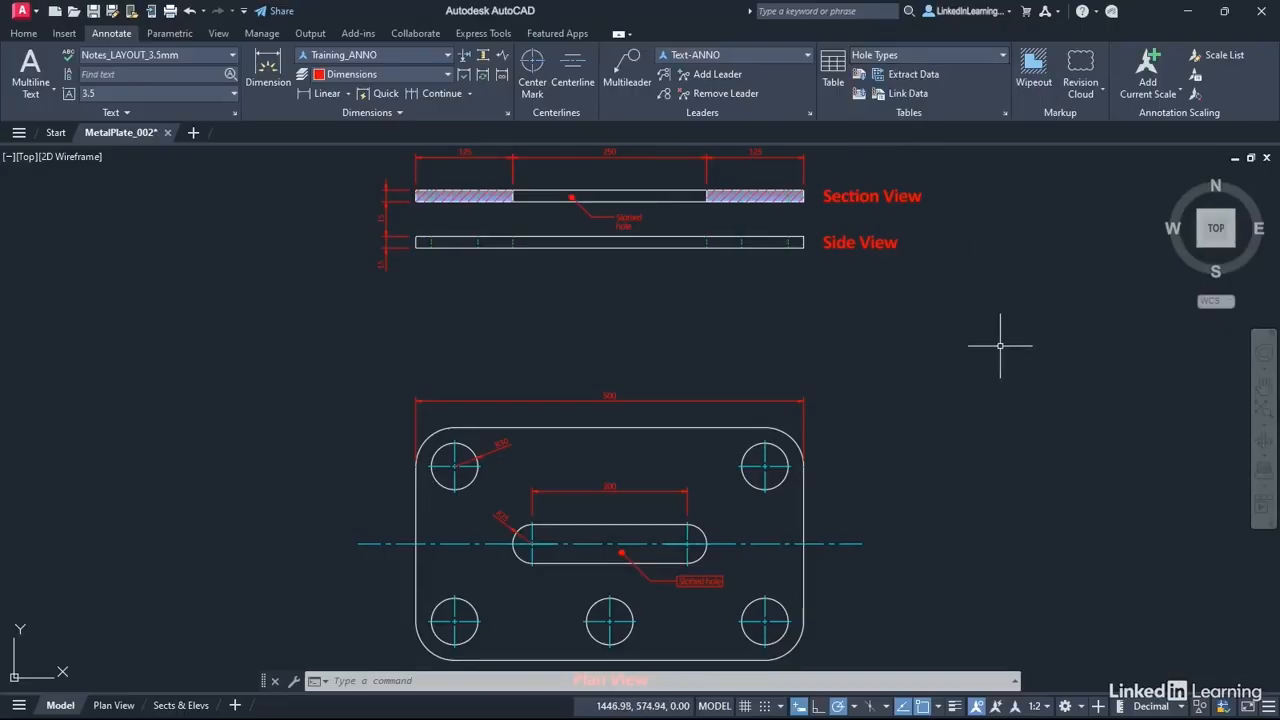